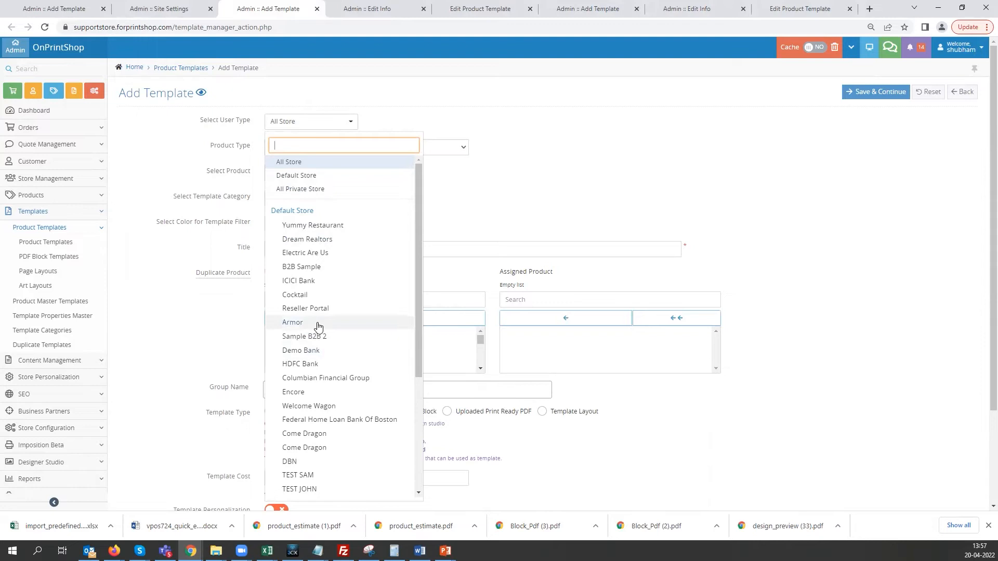
- Set the template's user type to Default Store
scroll(318, 364, down, 2)
scroll(318, 345, up, 2)
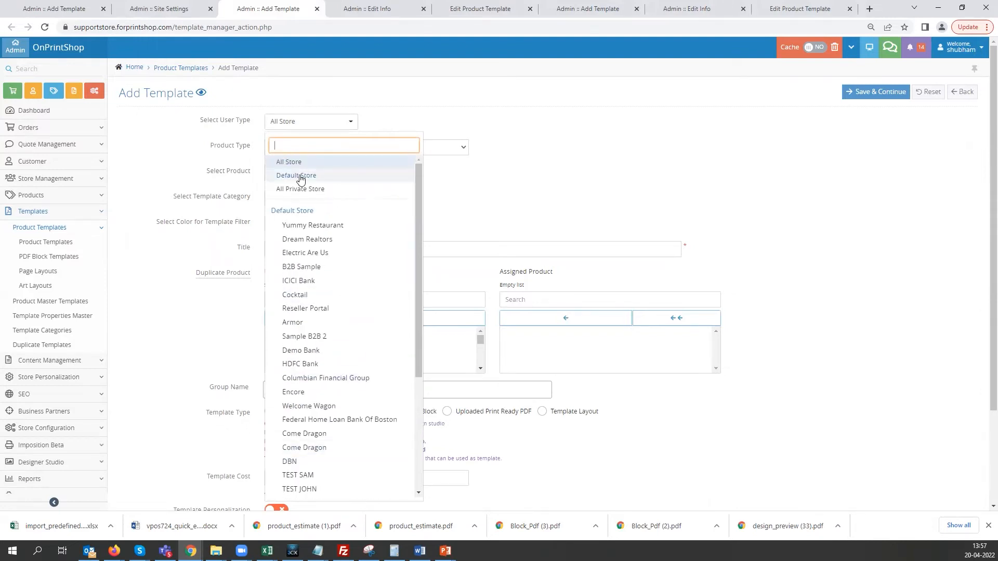
click(299, 176)
click(304, 173)
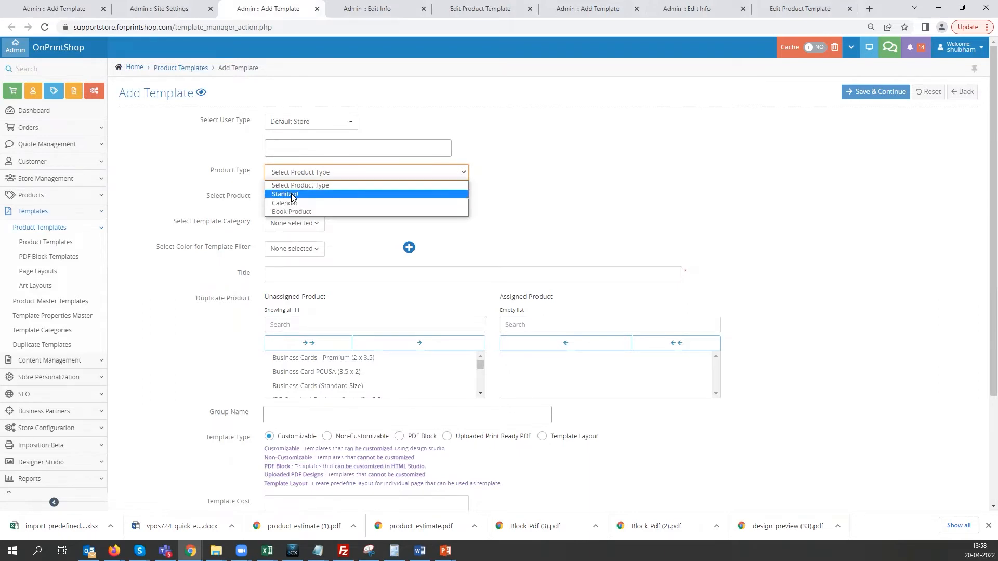
- Set the product type to Standard and choose the 2 x 3.5 business card as the product
click(294, 195)
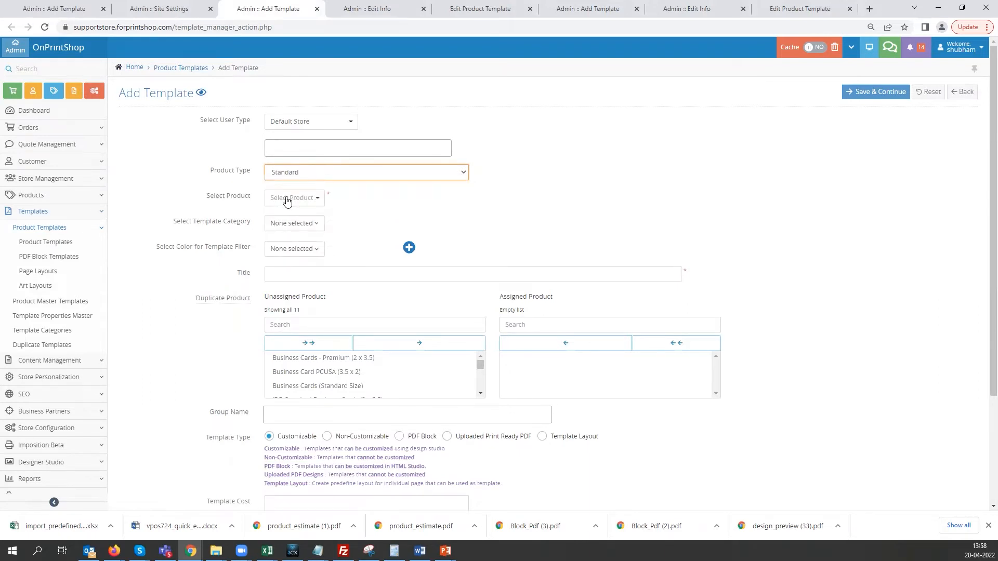
click(291, 198)
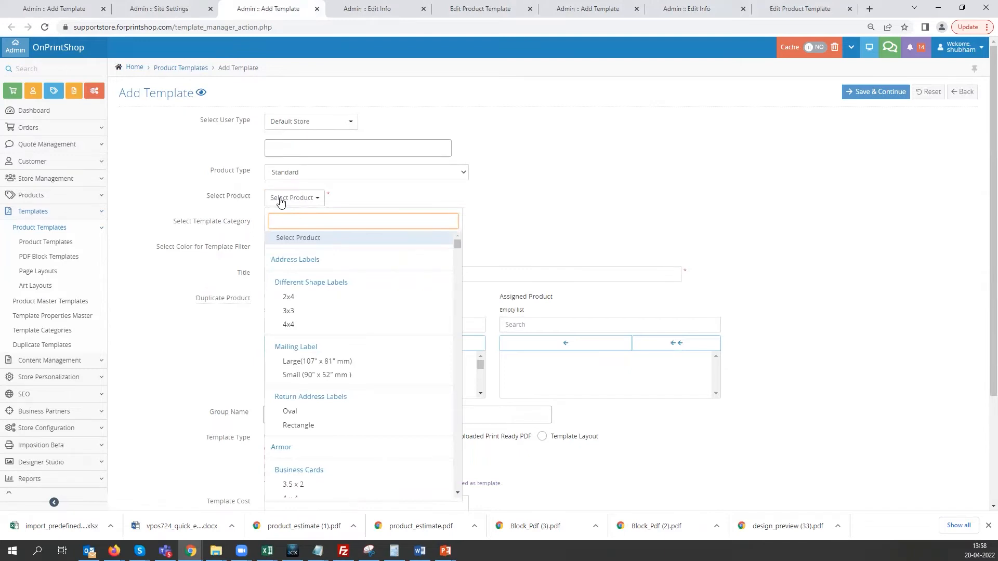
text(busi)
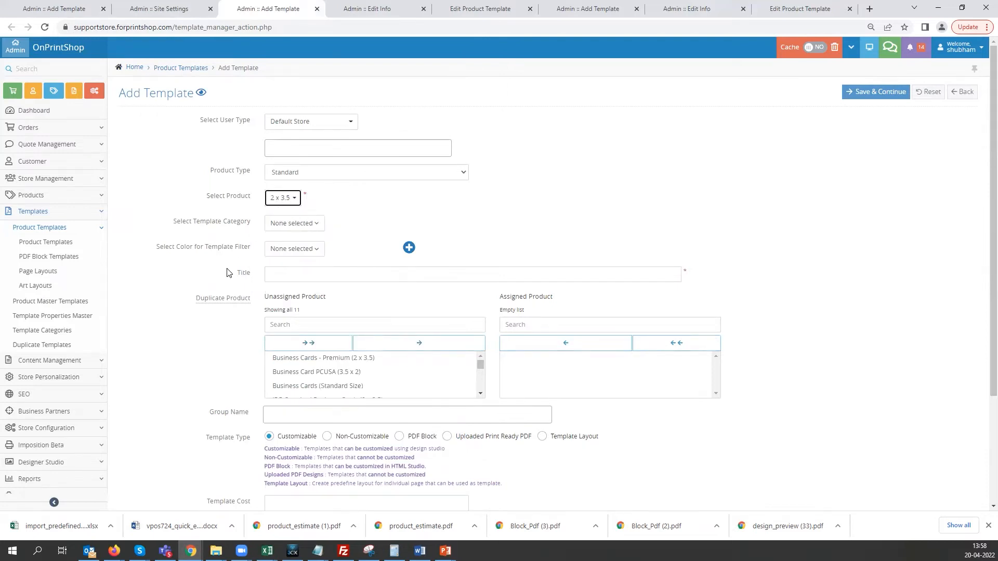
- Assign the template to the Business Services and Marketing and Advertising categories
mouse_move(211, 229)
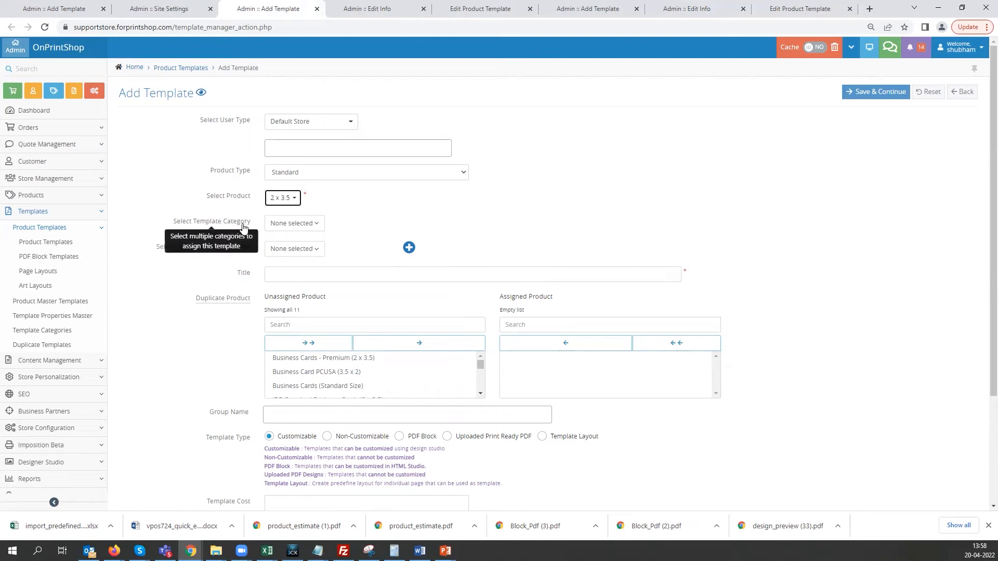
click(293, 224)
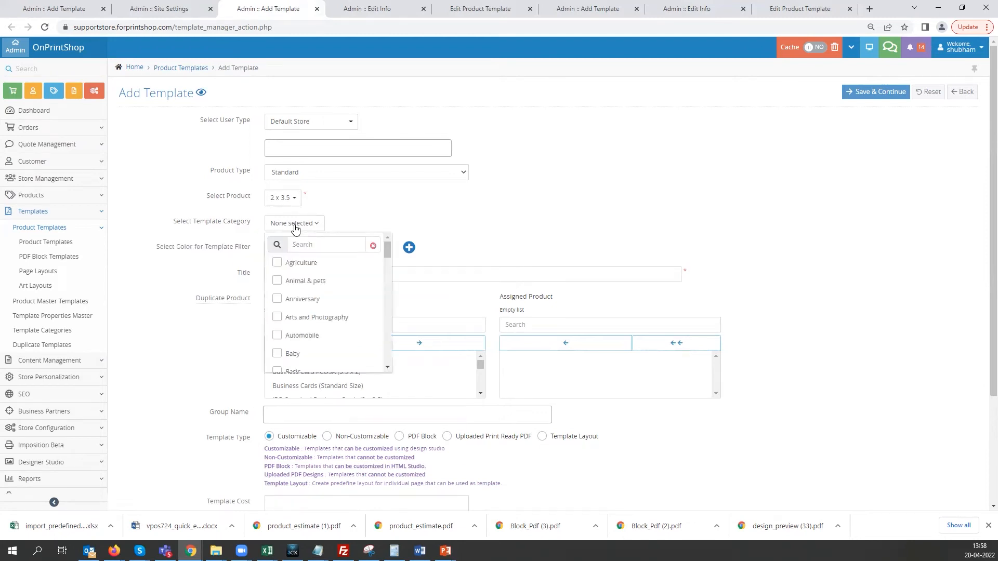
scroll(296, 333, down, 2)
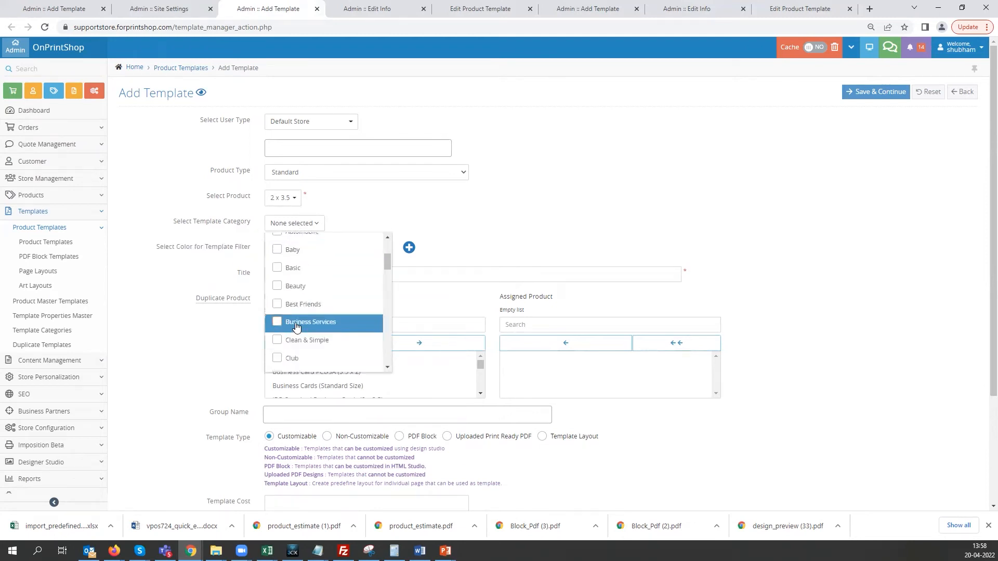
click(297, 326)
scroll(299, 333, down, 3)
scroll(299, 330, down, 3)
scroll(303, 281, down, 4)
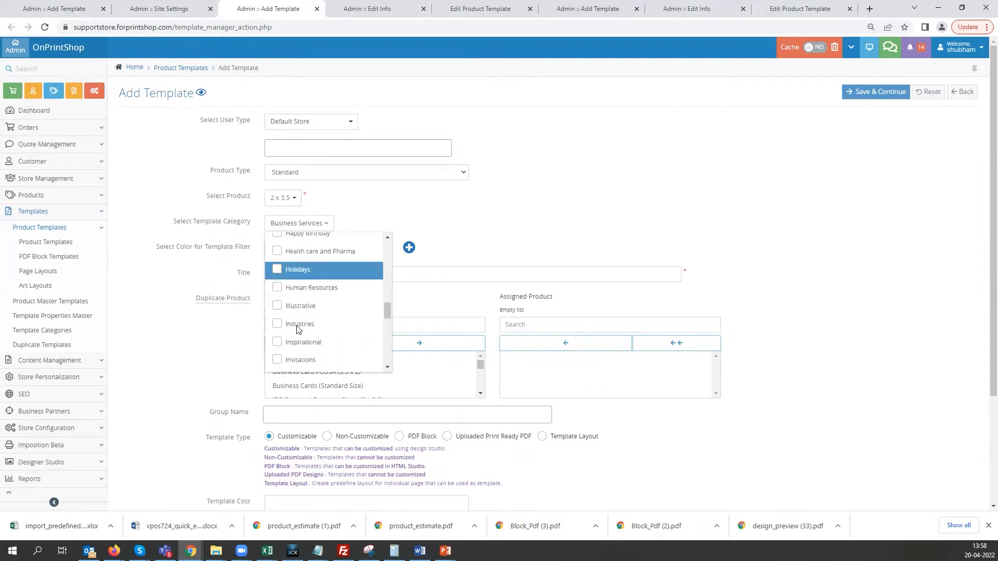
click(306, 277)
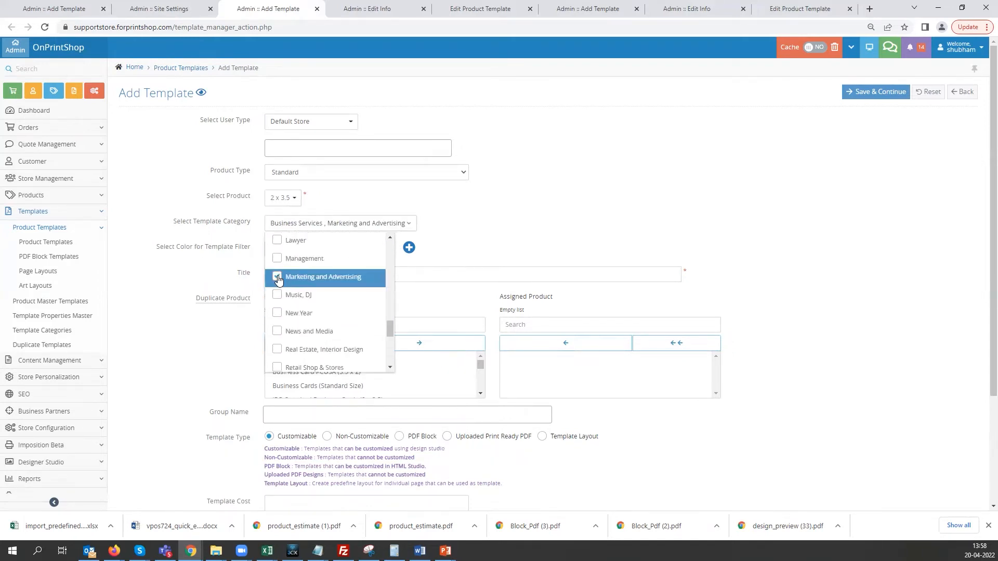
click(198, 281)
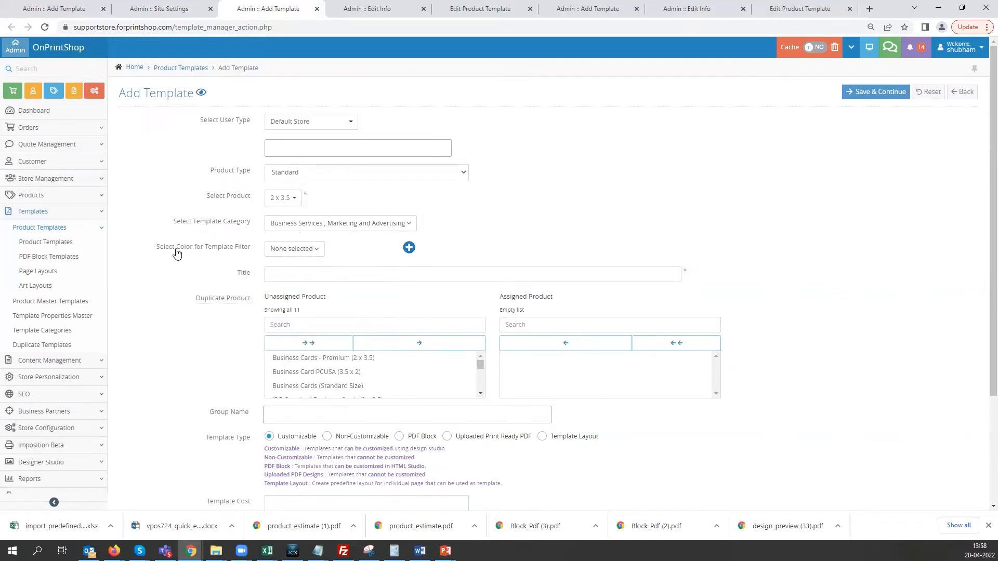
click(287, 255)
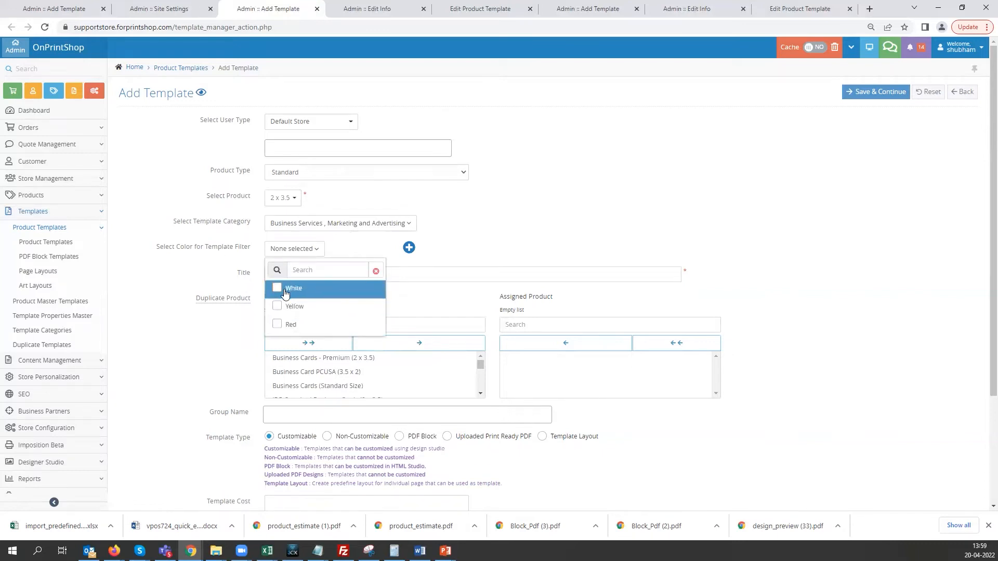
click(409, 248)
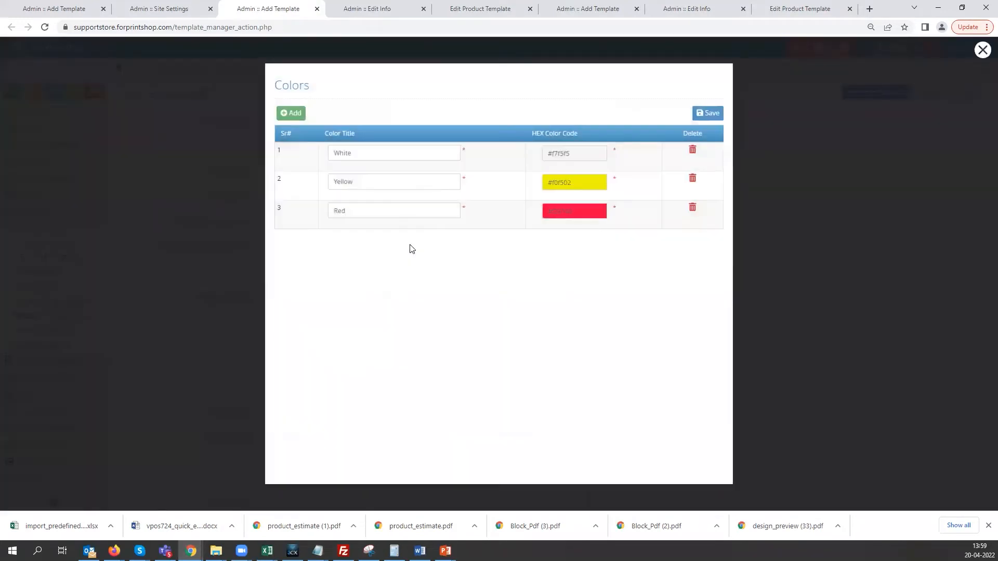
click(292, 114)
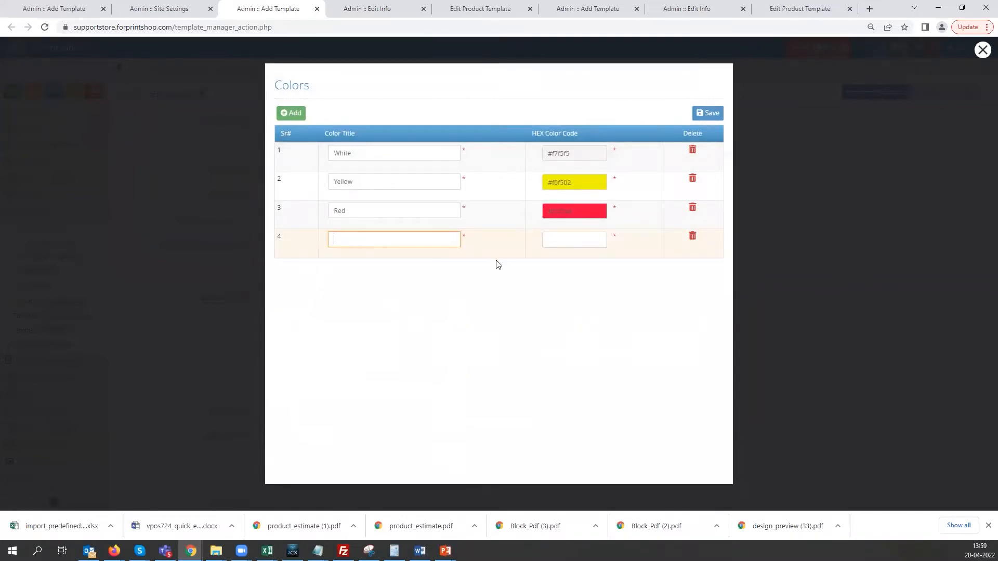
key(Escape)
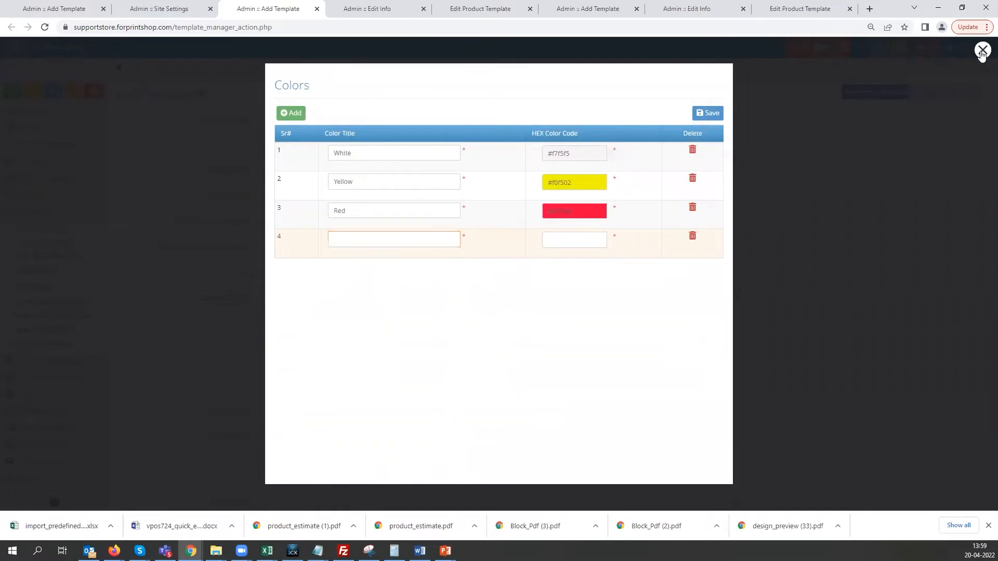
- Enter "Premium Business Card - 001" as the template title
click(285, 276)
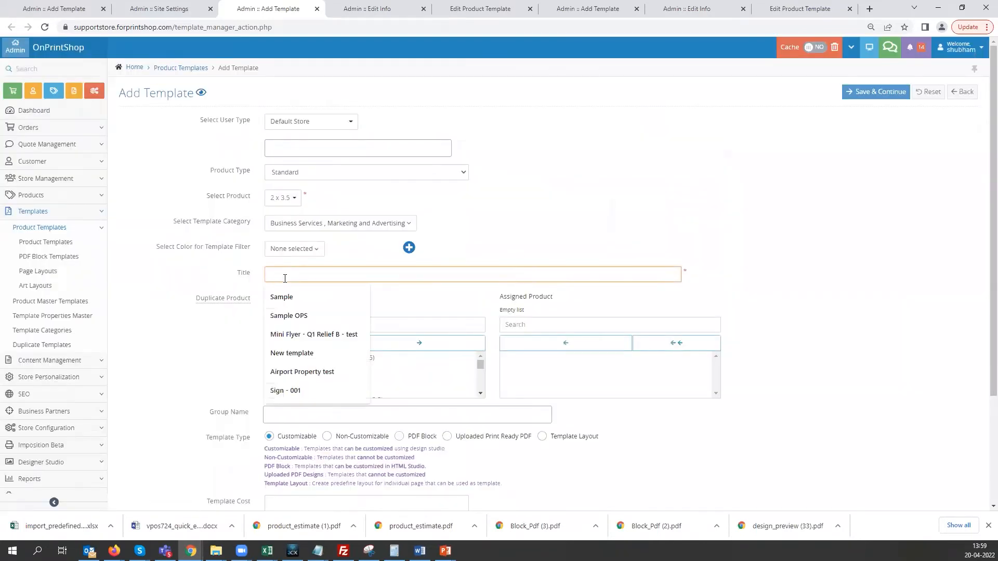
text(Premium Business Card - 001)
click(252, 339)
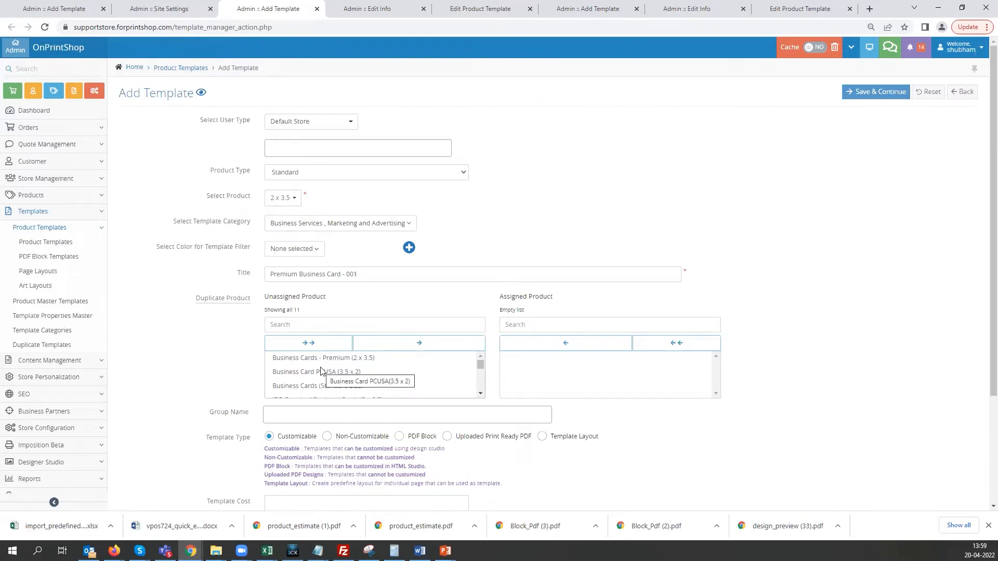
- Assign Business Cards - Premium (2 x 3.5) and Business Card PCUSA (3.5 x 2) as the template's duplicate products
click(336, 359)
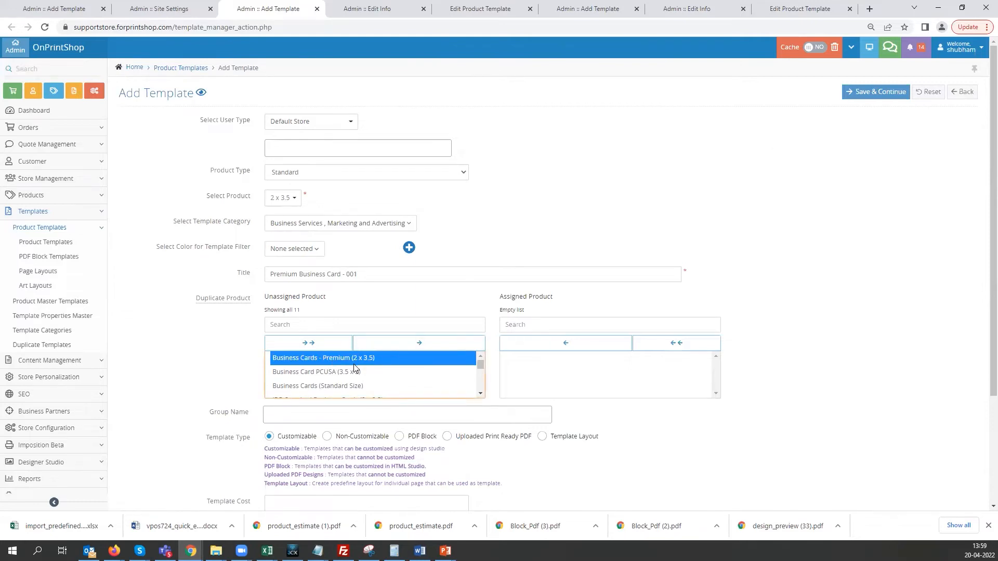
ctrl+click(347, 372)
click(412, 349)
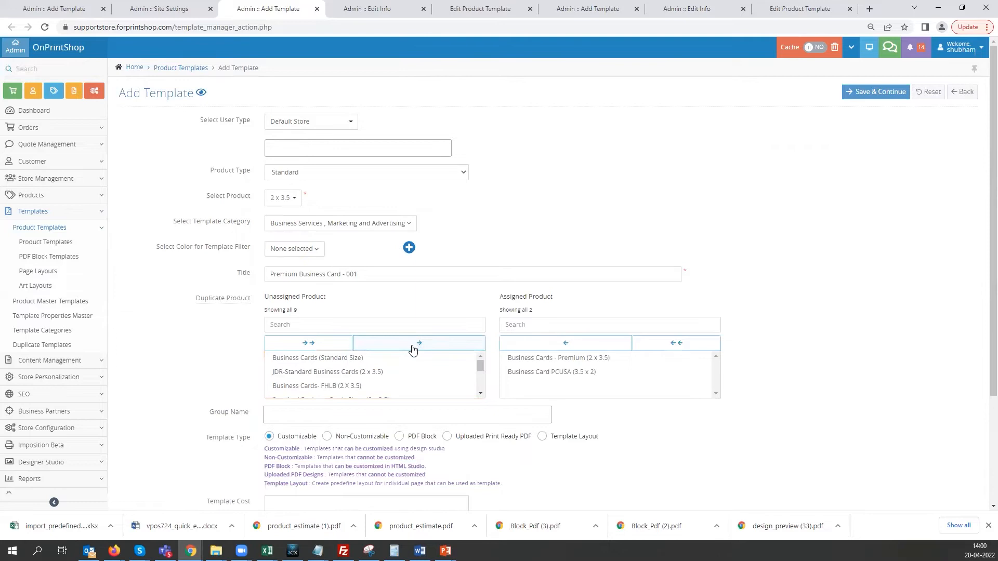
click(549, 359)
scroll(549, 359, down, 2)
click(282, 311)
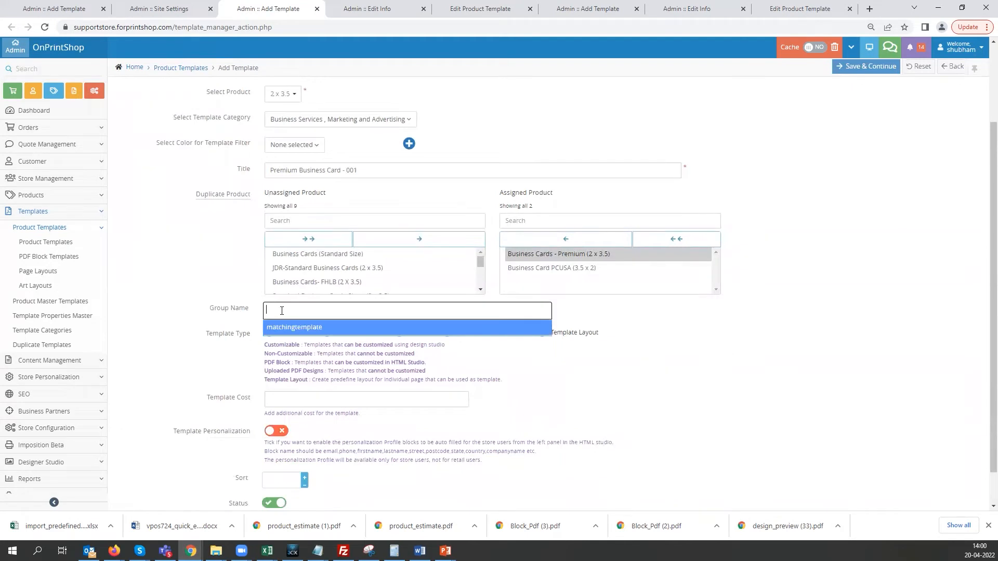
click(193, 319)
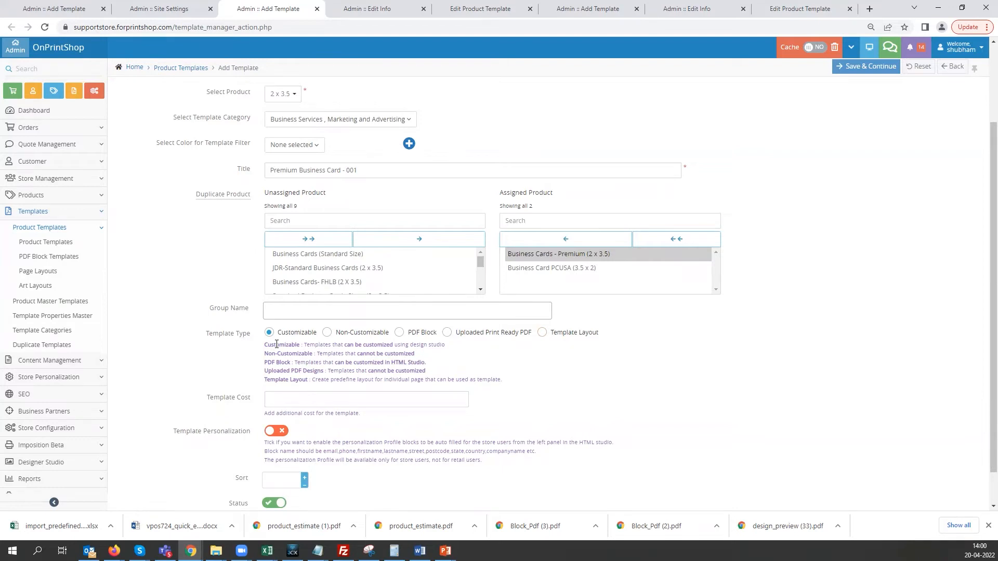
scroll(298, 338, down, 1)
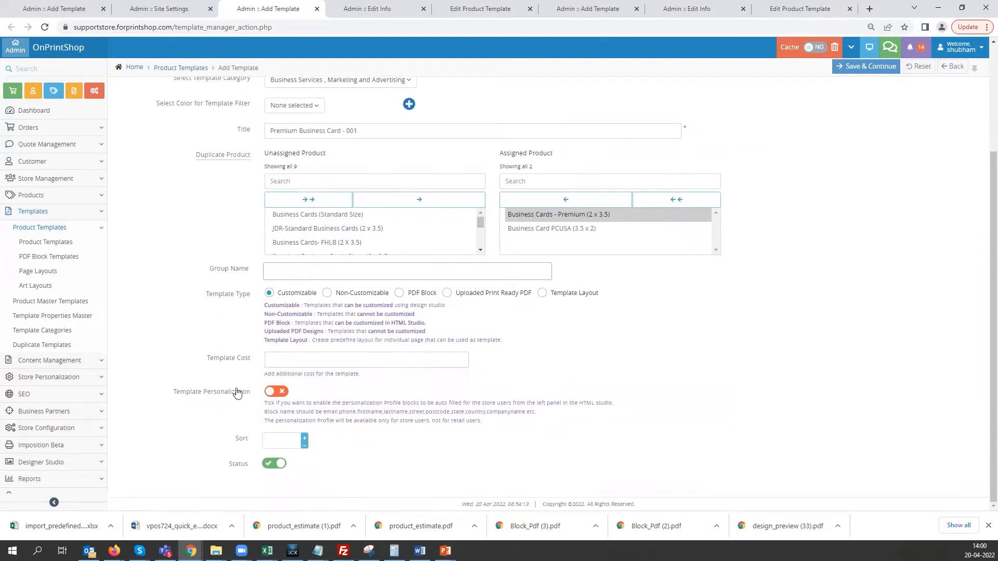
click(285, 359)
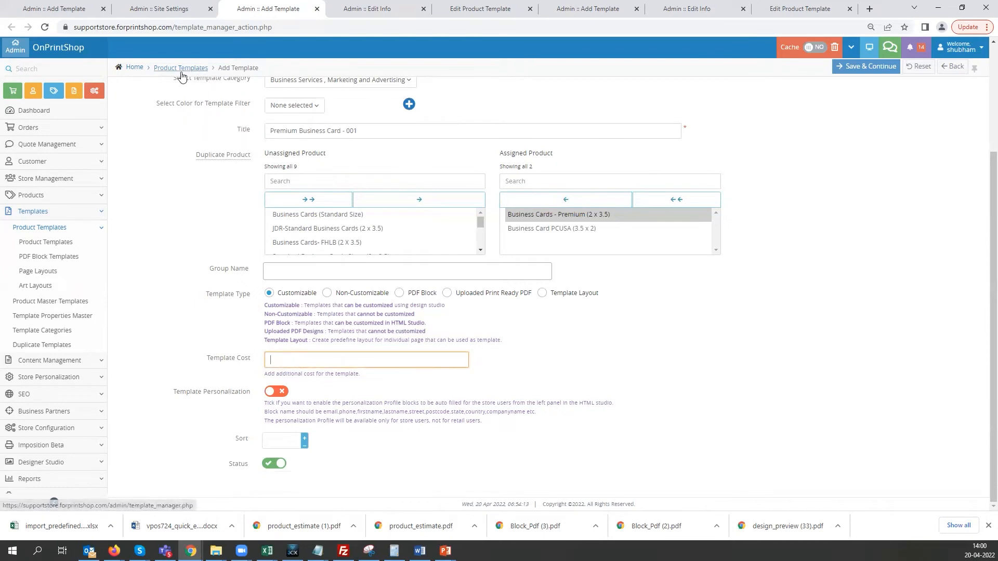
- Check the Enable Template Cost option in the site settings and return to the template form
click(159, 9)
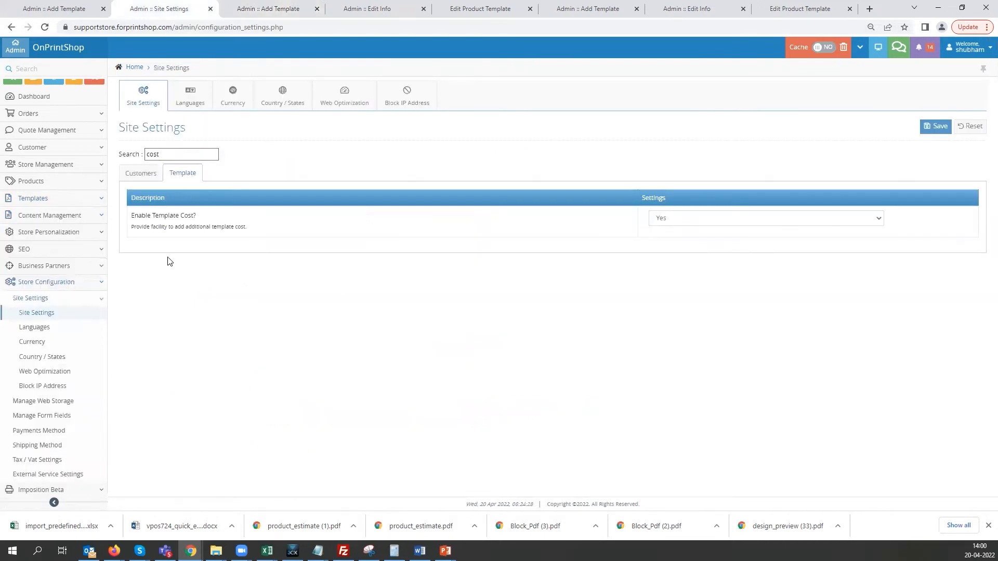
click(176, 155)
drag(132, 214, 198, 220)
click(670, 219)
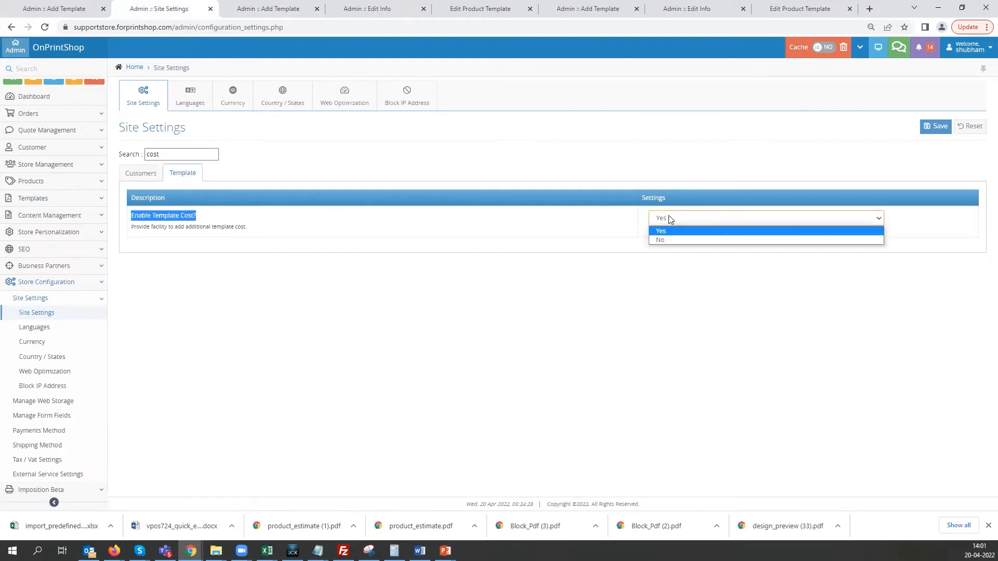
click(670, 219)
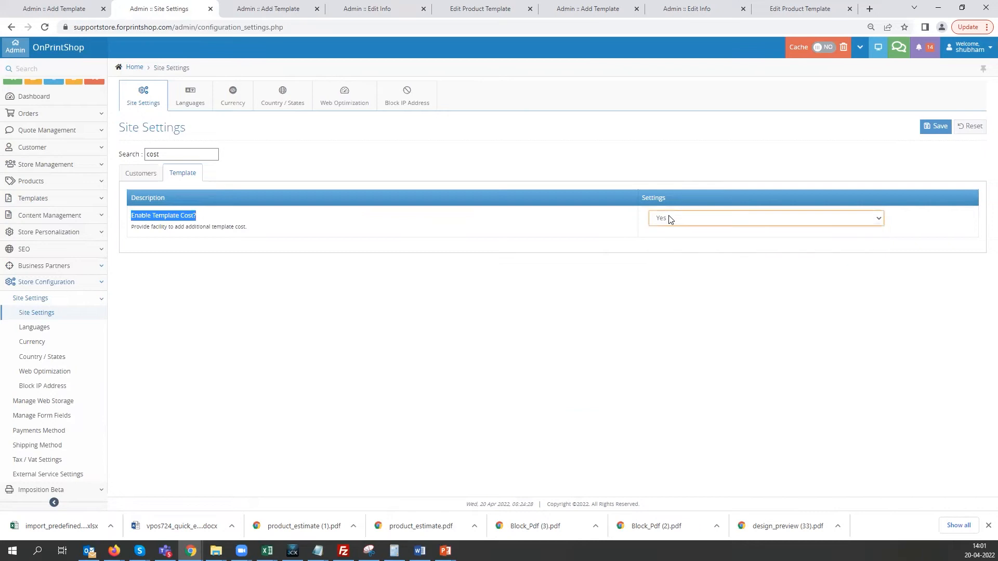
click(249, 15)
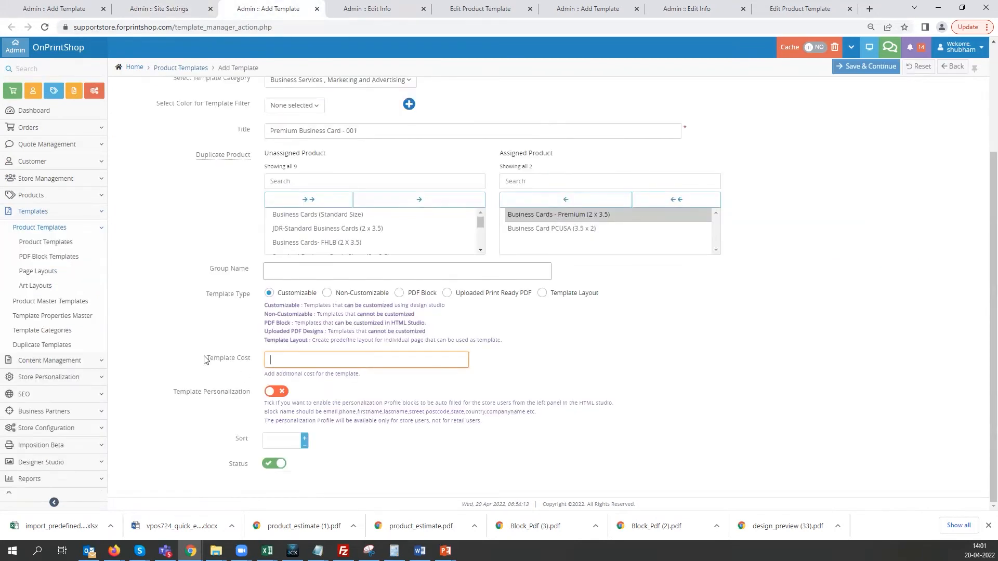
drag(206, 357, 269, 366)
click(285, 360)
click(267, 406)
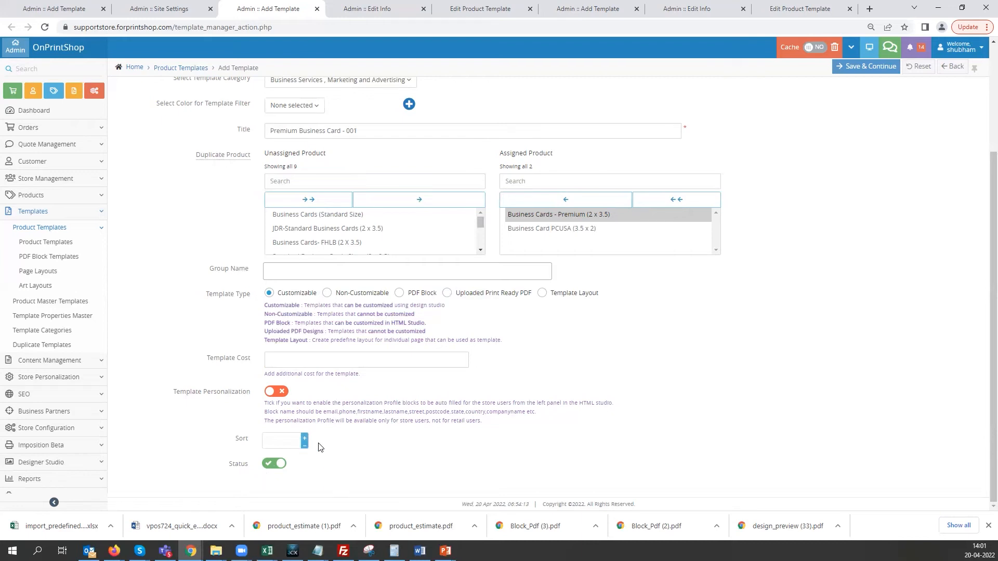
- Save the template details and continue to its design
scroll(850, 155, up, 3)
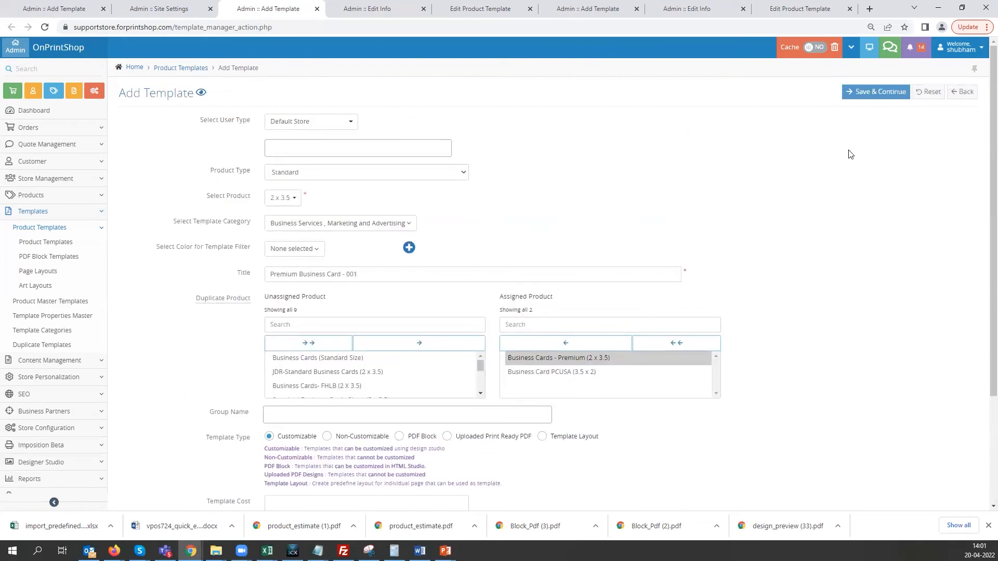
click(883, 94)
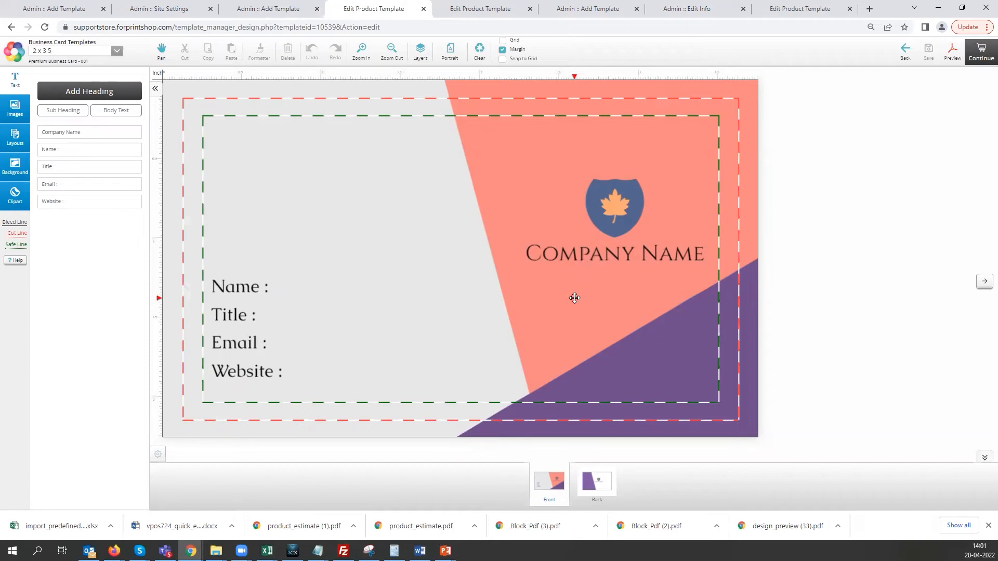
- Shift the purple and coral shapes slightly to the right on the card's front and recolour the light grey shape to a darker grey
click(625, 370)
drag(625, 369, 679, 345)
click(546, 156)
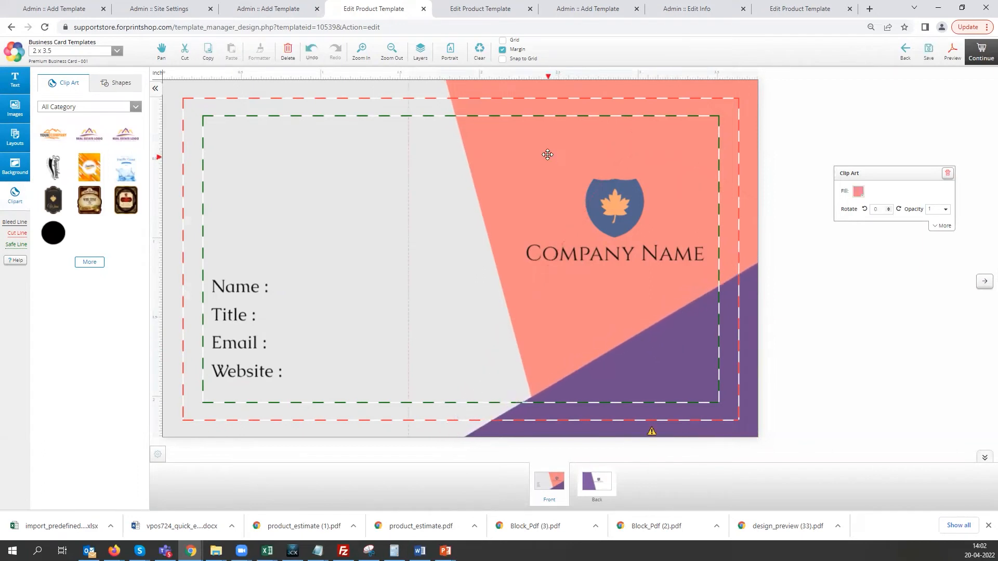
drag(537, 149, 553, 149)
click(858, 192)
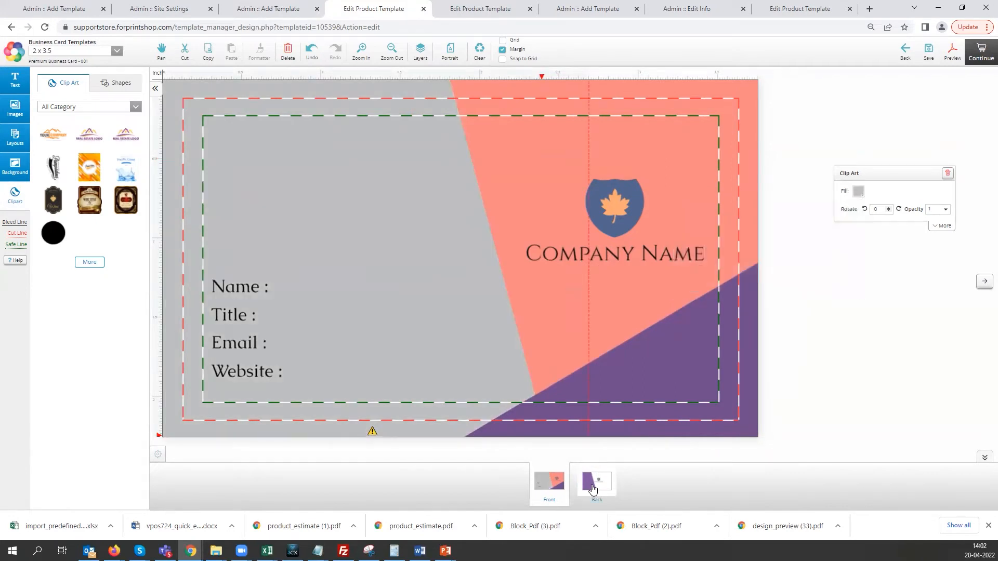
- Switch to the back of the card and inspect its company name text, shield logo and purple shape
click(594, 486)
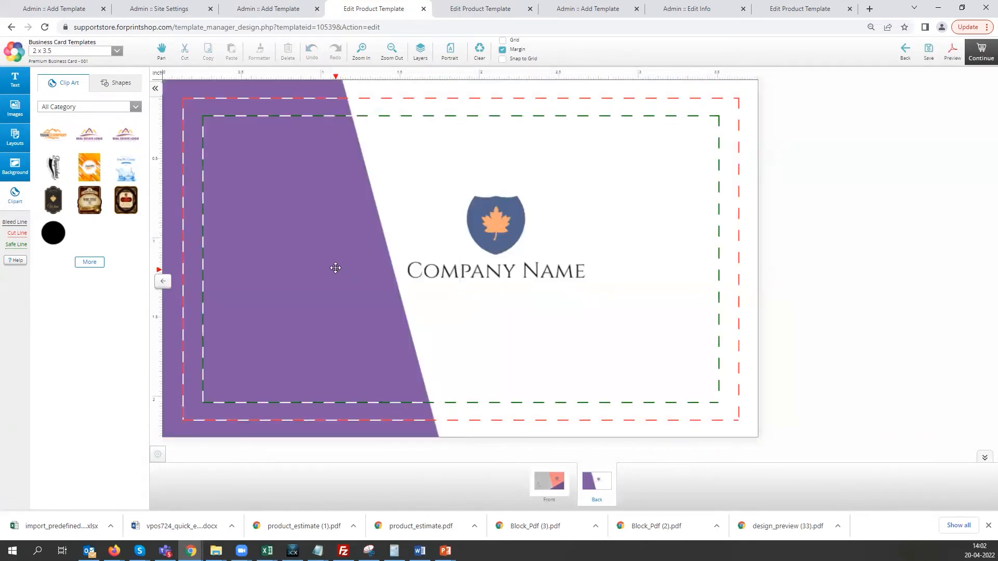
click(473, 271)
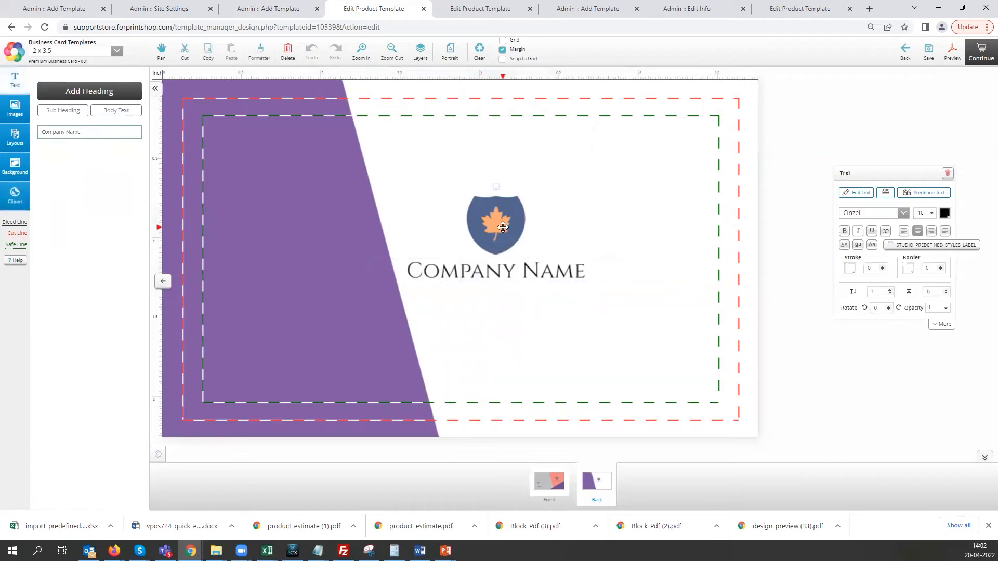
click(503, 227)
click(297, 291)
click(558, 338)
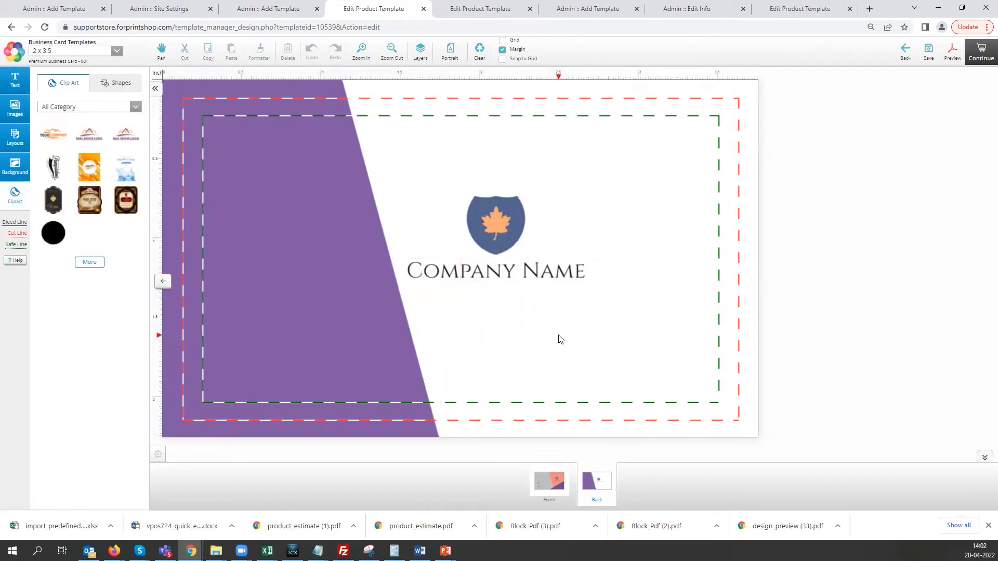
- Return to the front of the business card and continue to finish the template's design
click(550, 481)
click(982, 55)
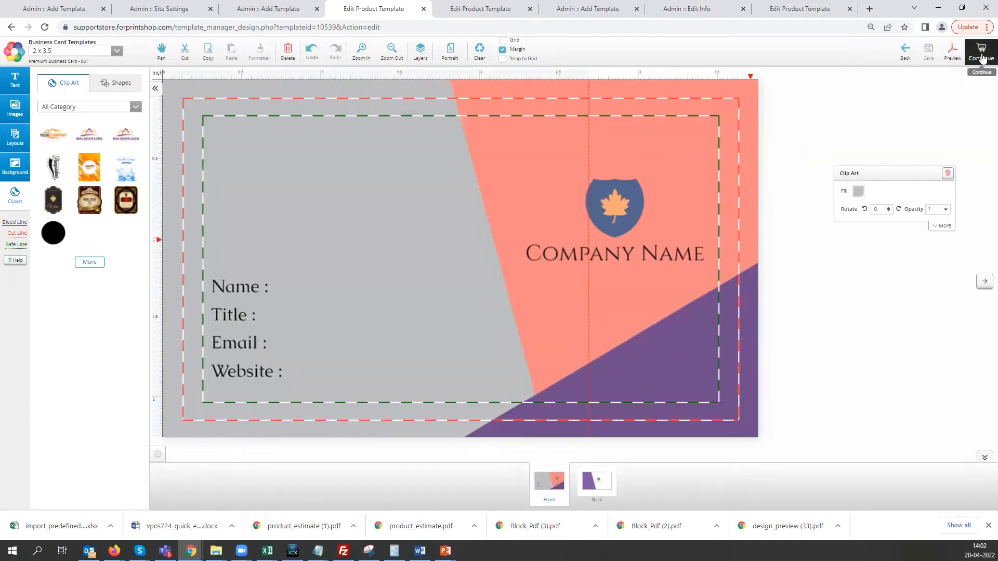
click(982, 56)
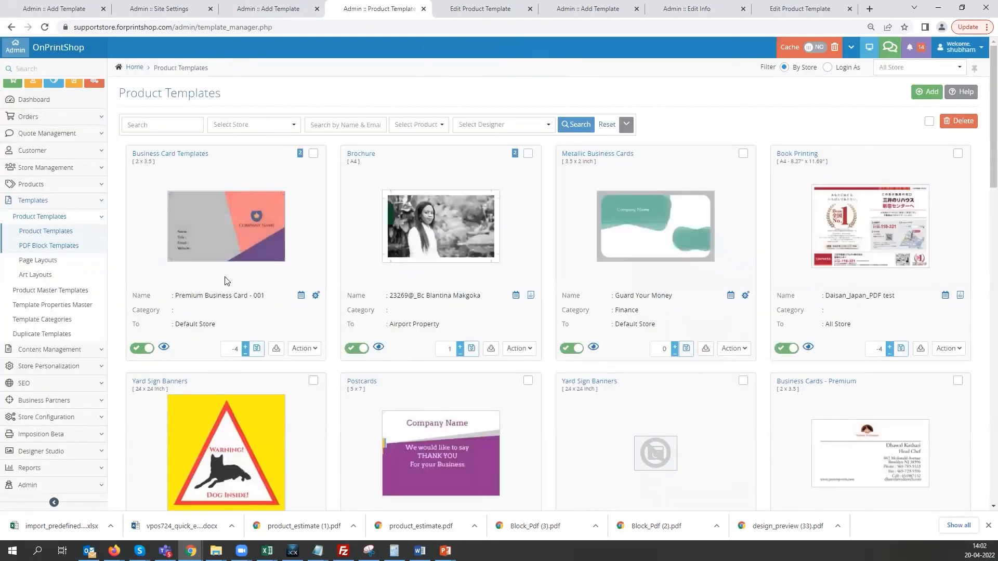
- Preview Premium Business Card - 001 in the customer design studio, check both sides and continue to its product options
click(163, 347)
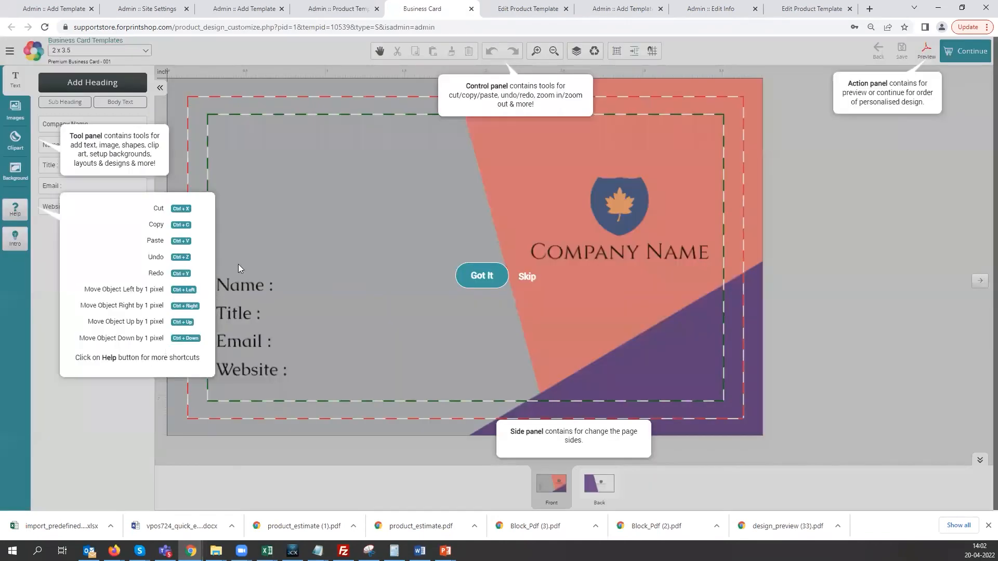
click(480, 276)
click(103, 124)
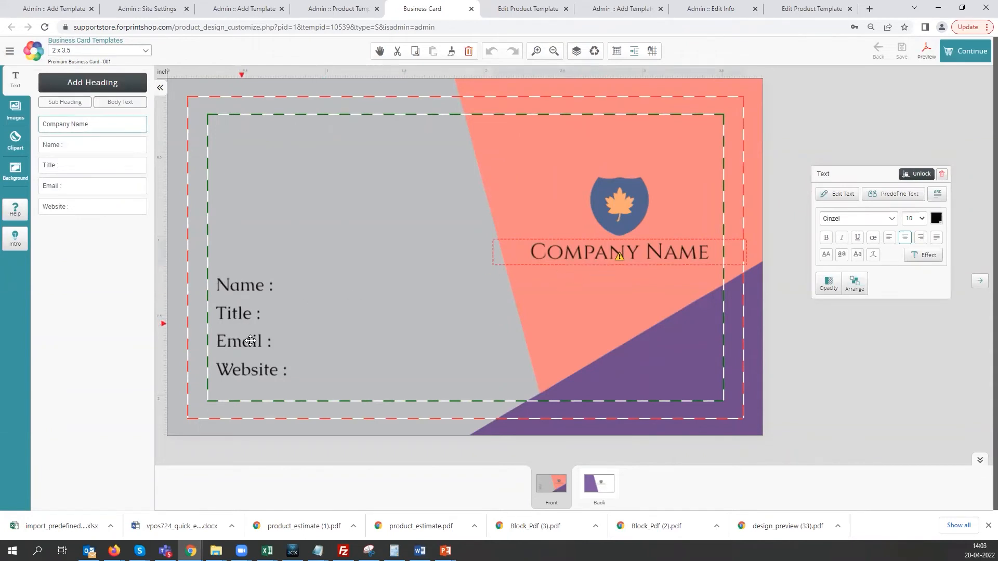
click(615, 492)
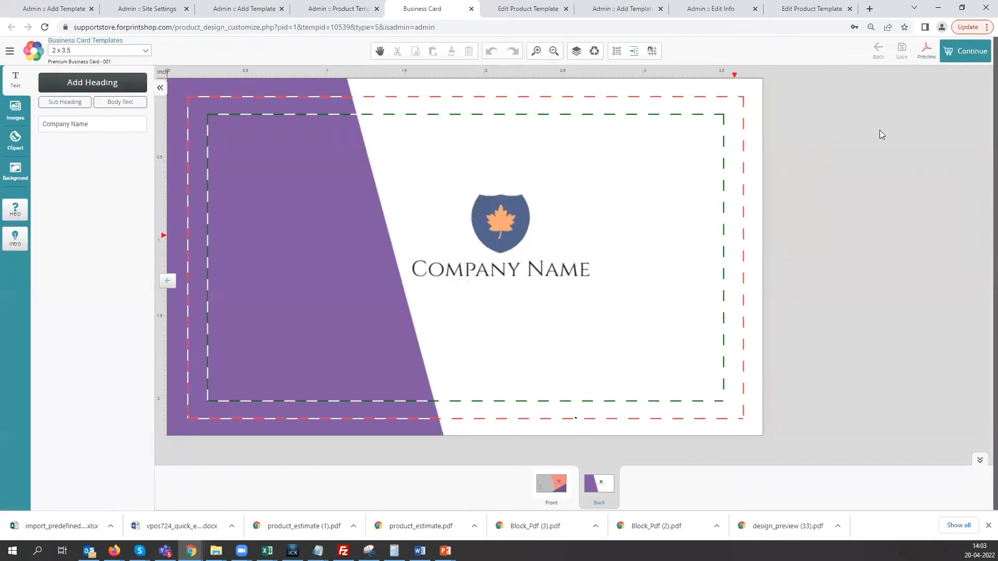
click(960, 53)
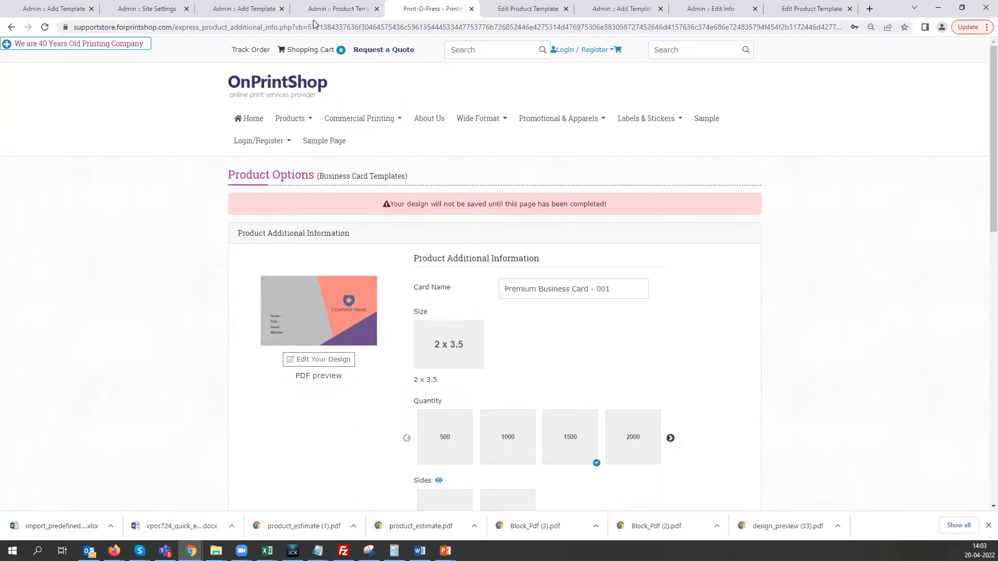
- Switch to the blank Add Template form and assign the new template to the Default Store
click(621, 9)
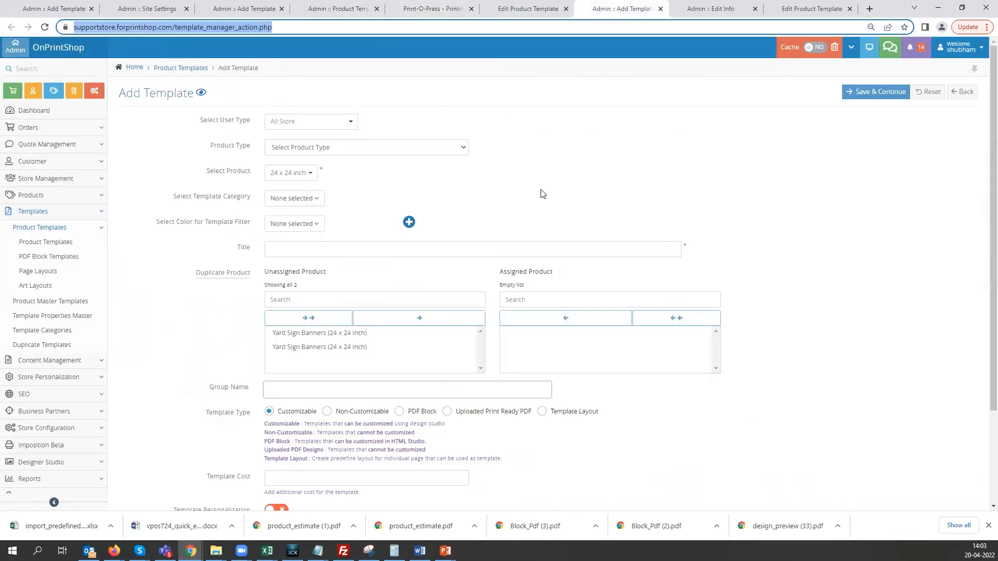
click(299, 122)
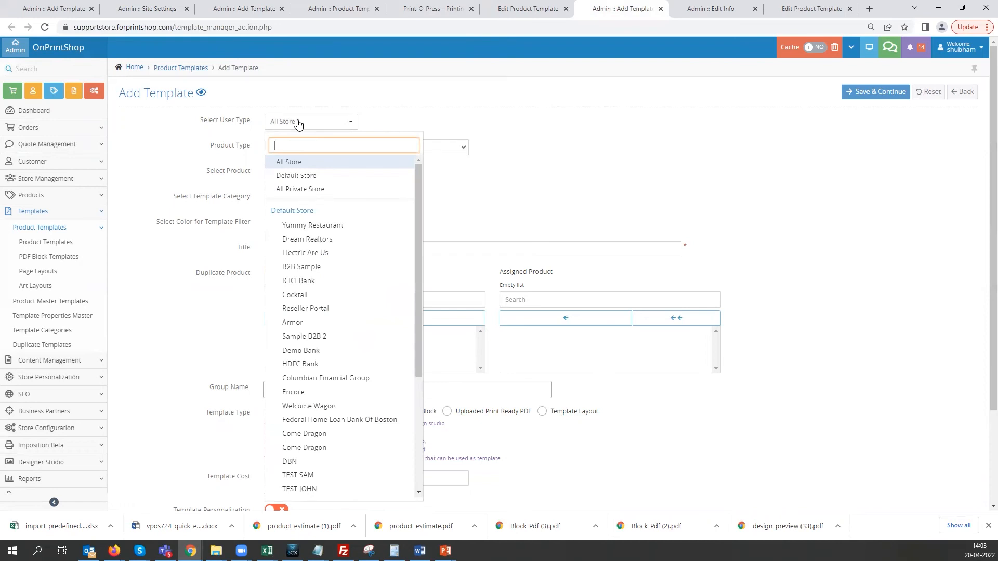
click(299, 122)
click(299, 122)
click(284, 174)
- Set the product type to Standard and choose the 24 x 24 inch Yard Sign Banners product
click(289, 176)
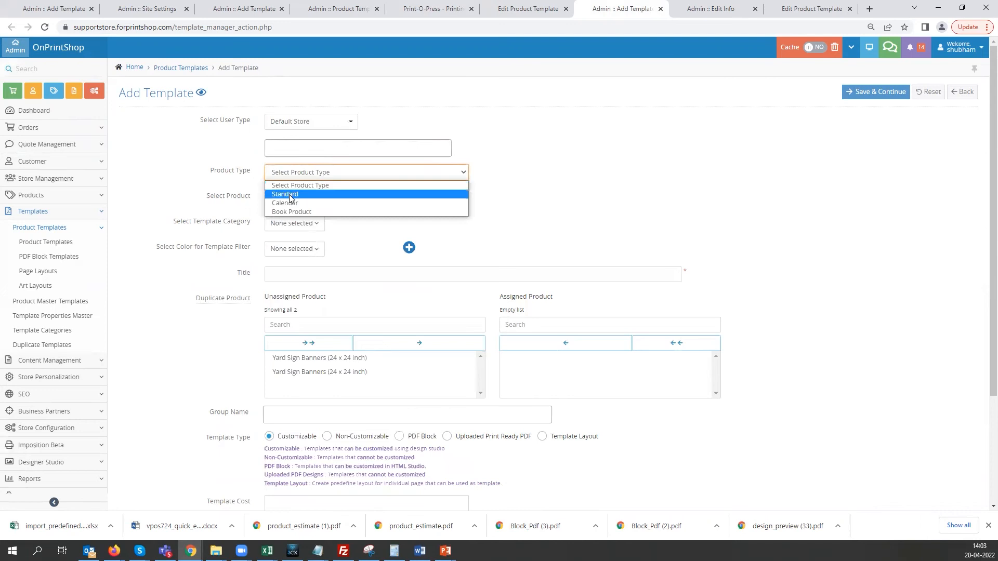
click(285, 193)
click(285, 202)
text(yard s)
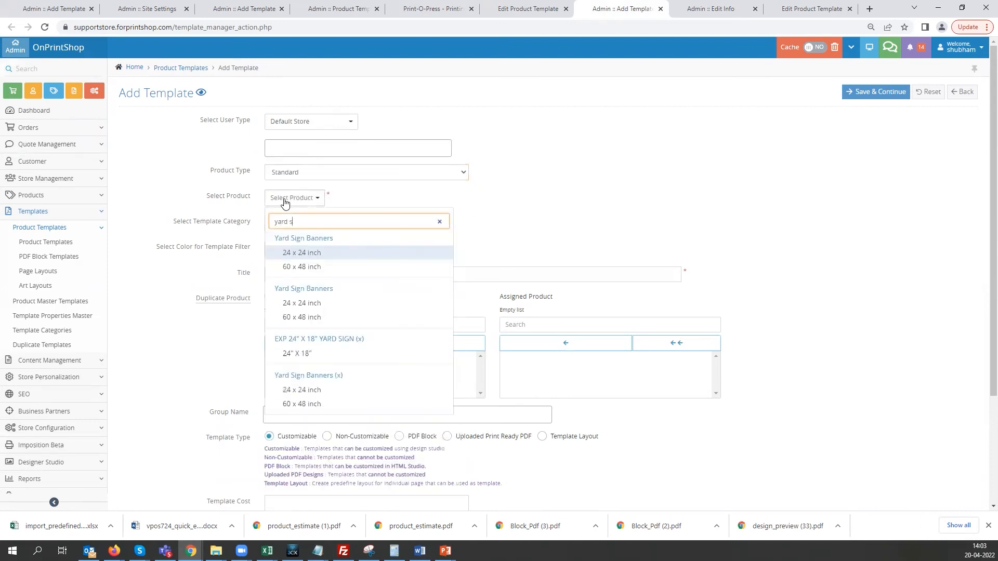
click(312, 306)
- Title the template Sign - 001 and assign it to the Animal & pets category
click(336, 276)
text(Sig)
click(294, 223)
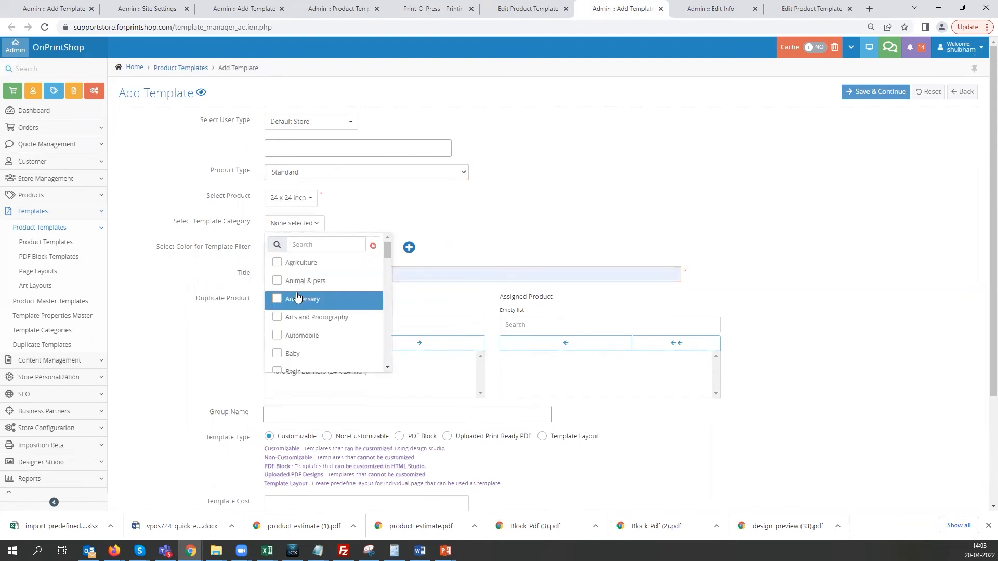
click(280, 282)
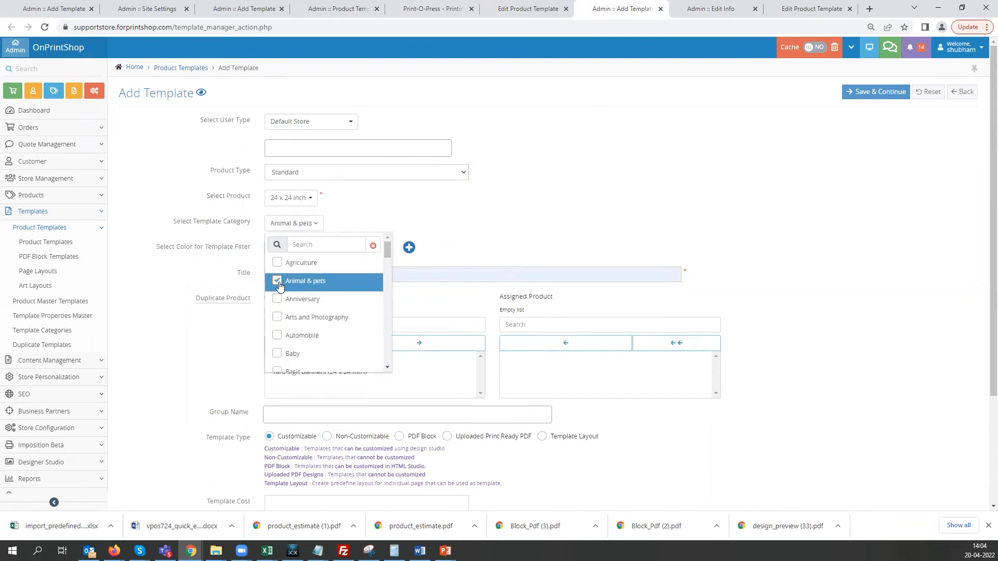
click(174, 283)
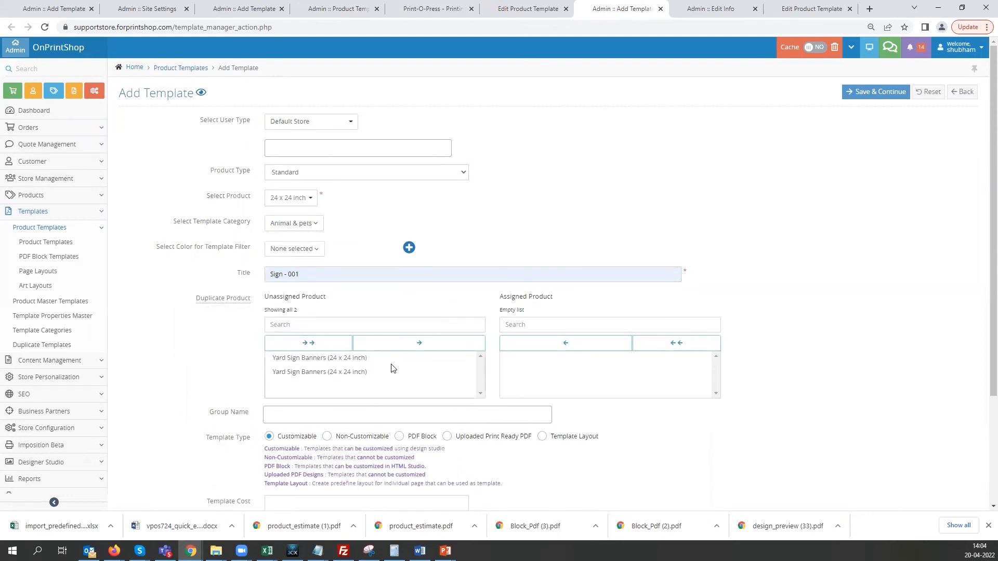
- Assign one Yard Sign Banners (24 x 24 inch) entry as duplicate product and set the template type to Non-Customizable
click(352, 360)
click(441, 345)
scroll(364, 327, down, 3)
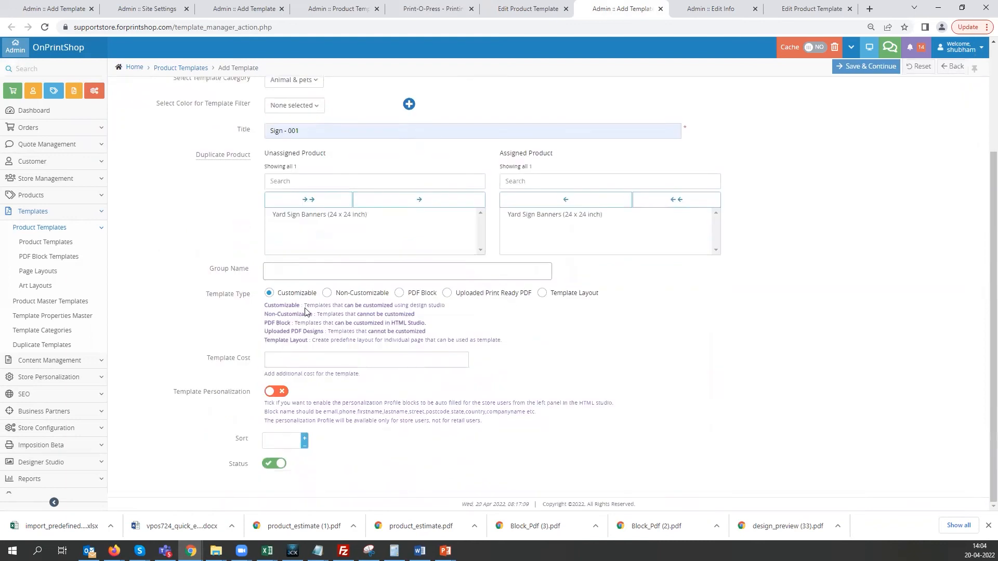
click(328, 295)
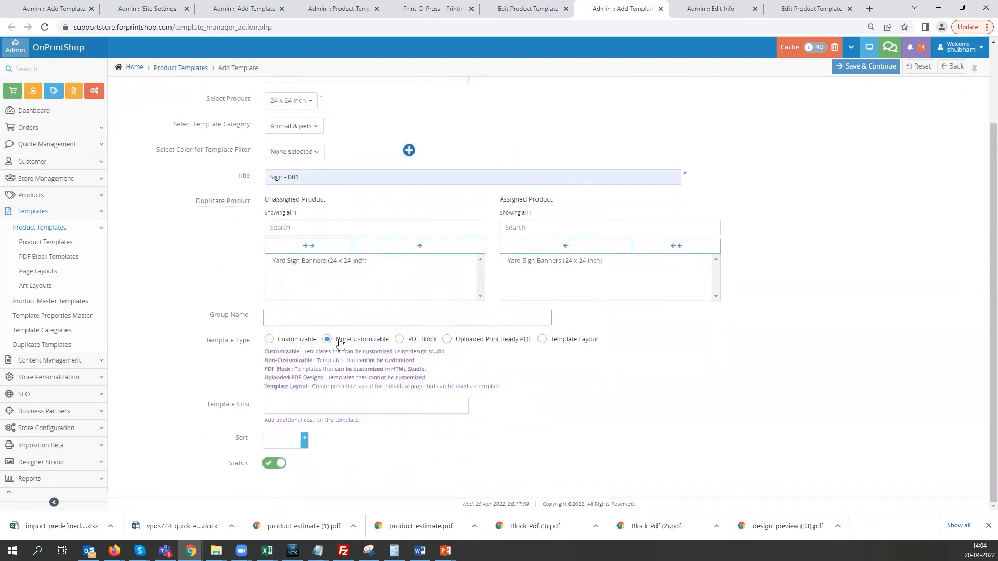
- Set the template's sort order to 3, then save the form and continue to the design
click(306, 407)
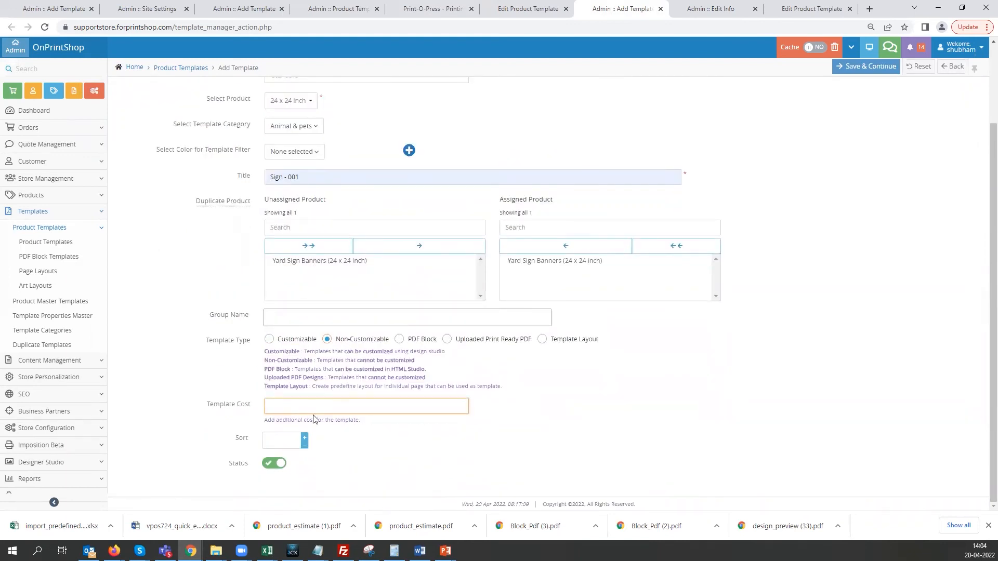
click(306, 439)
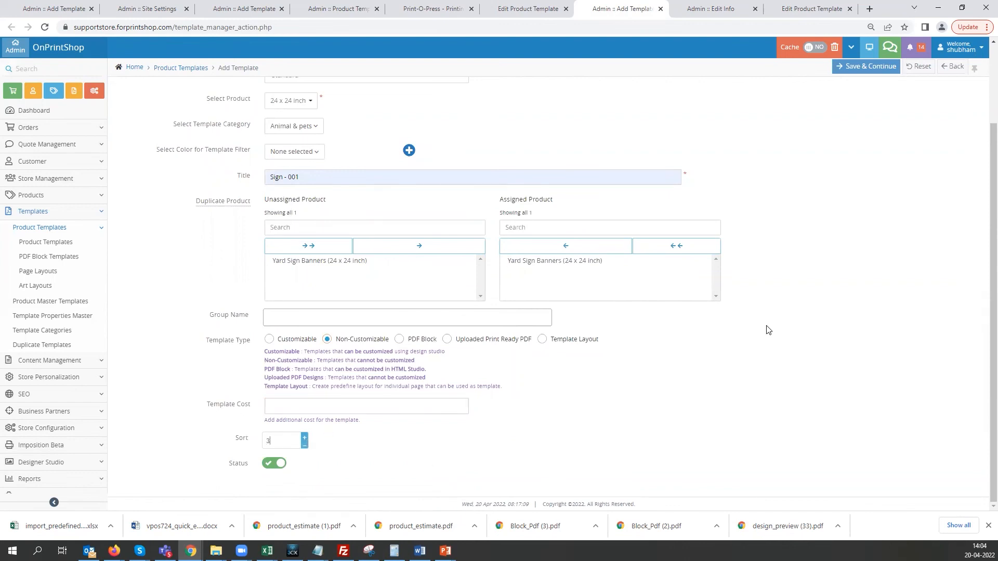
scroll(814, 296, up, 3)
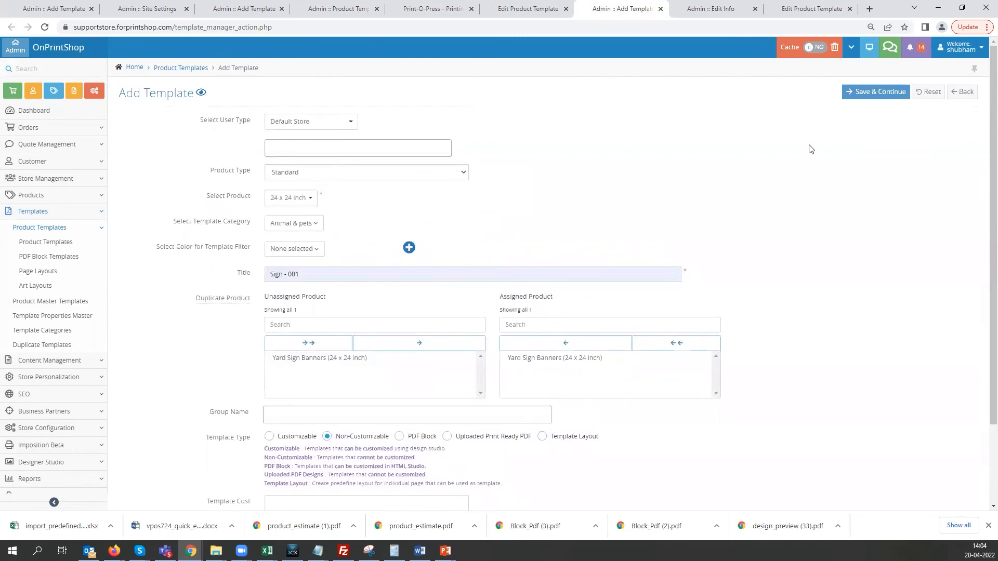
click(872, 97)
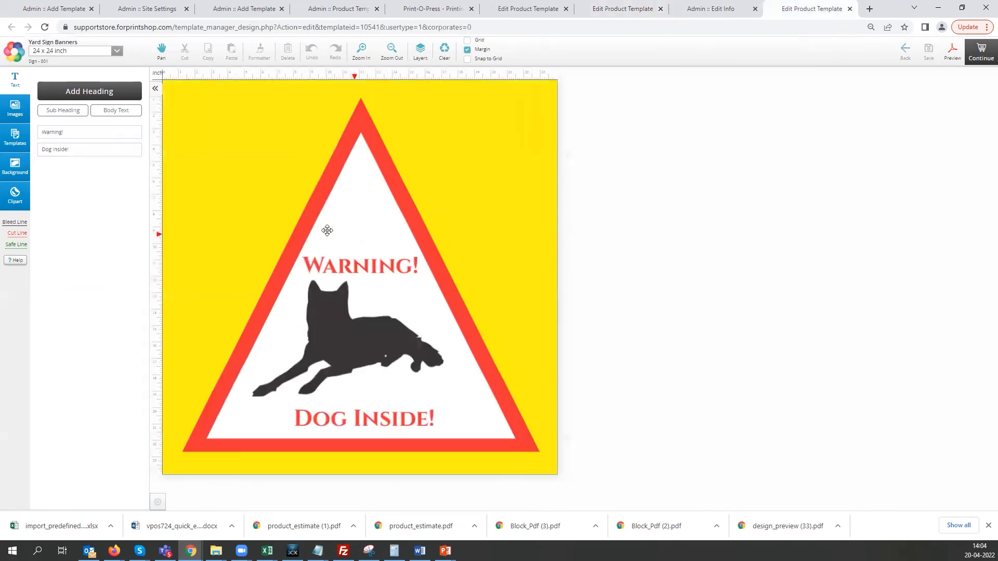
- Inspect the warning sign's yellow background, finish the design and preview the Sign - 001 template from the template list
click(432, 173)
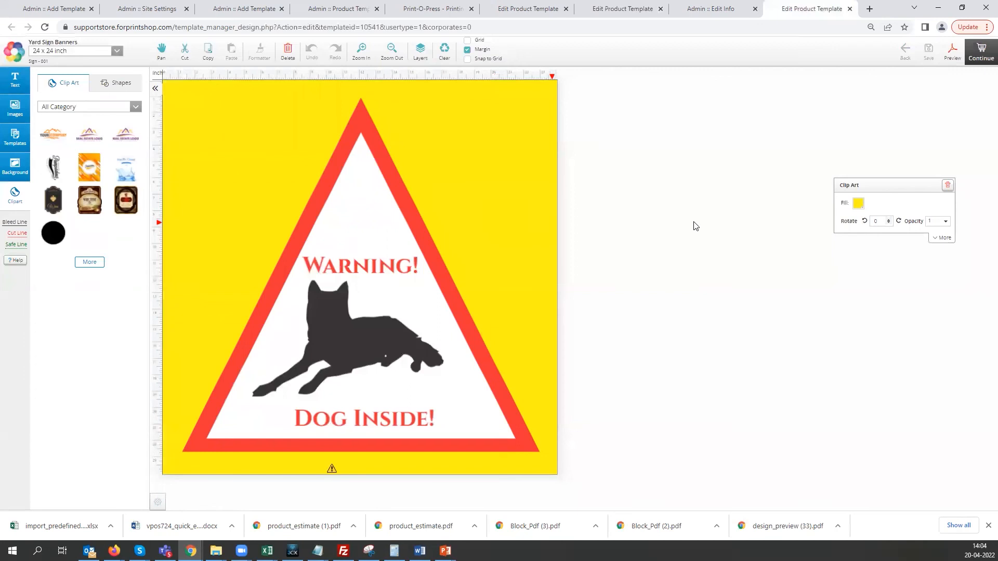
click(977, 58)
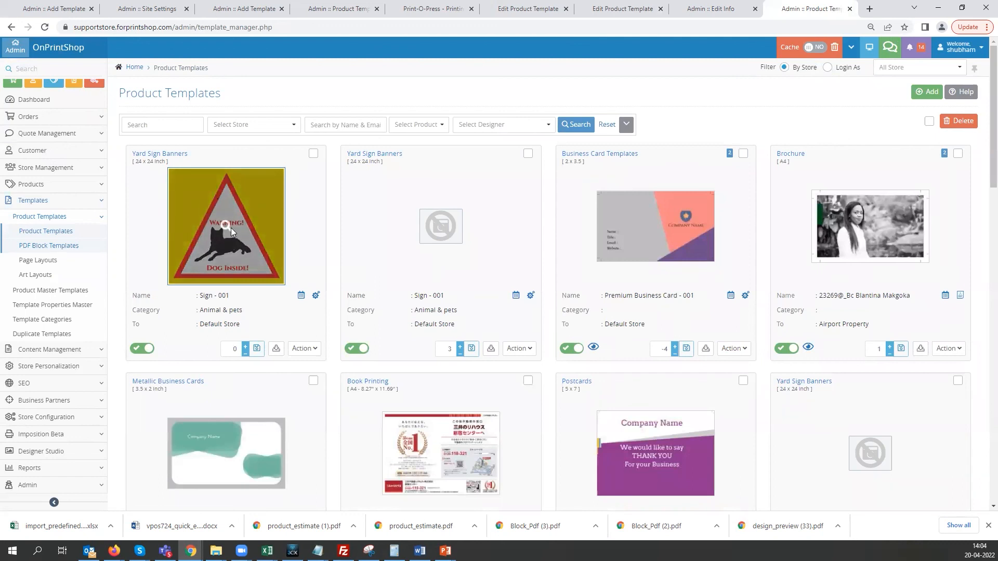
click(231, 227)
click(981, 47)
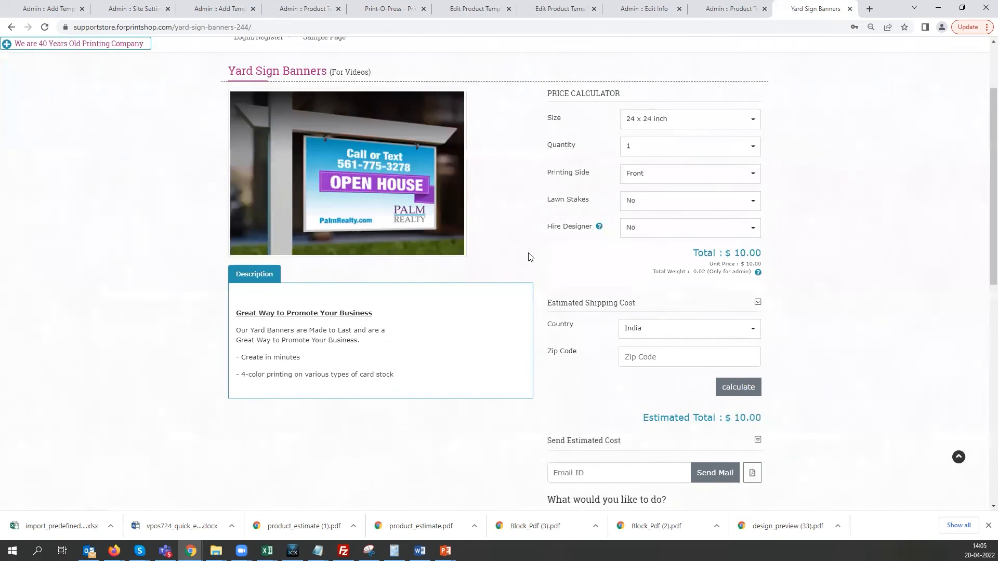
- Browse the Yard Sign Banners designs in the storefront, preview Sign - 001 and proceed to its checkout
scroll(528, 256, down, 4)
click(615, 407)
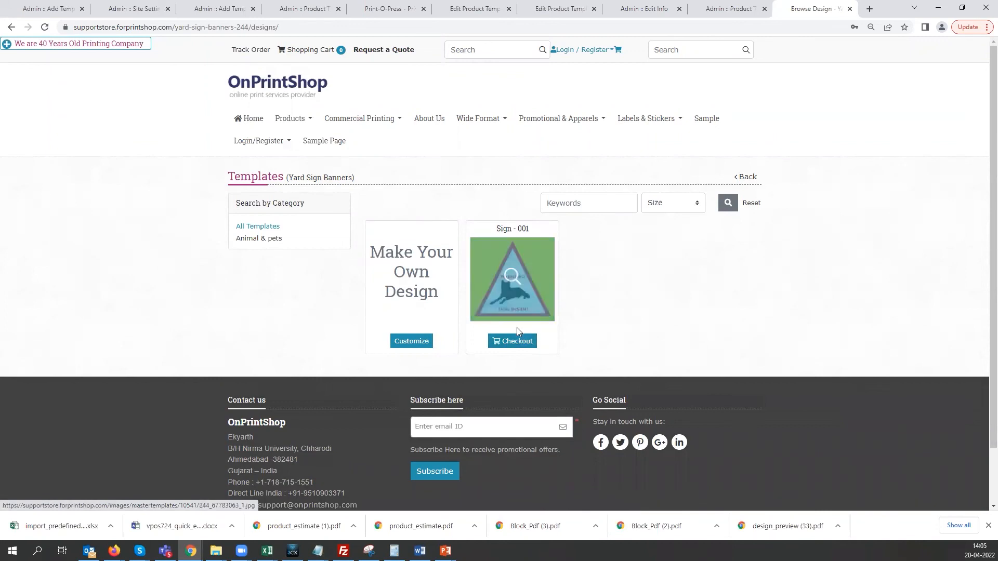
click(521, 280)
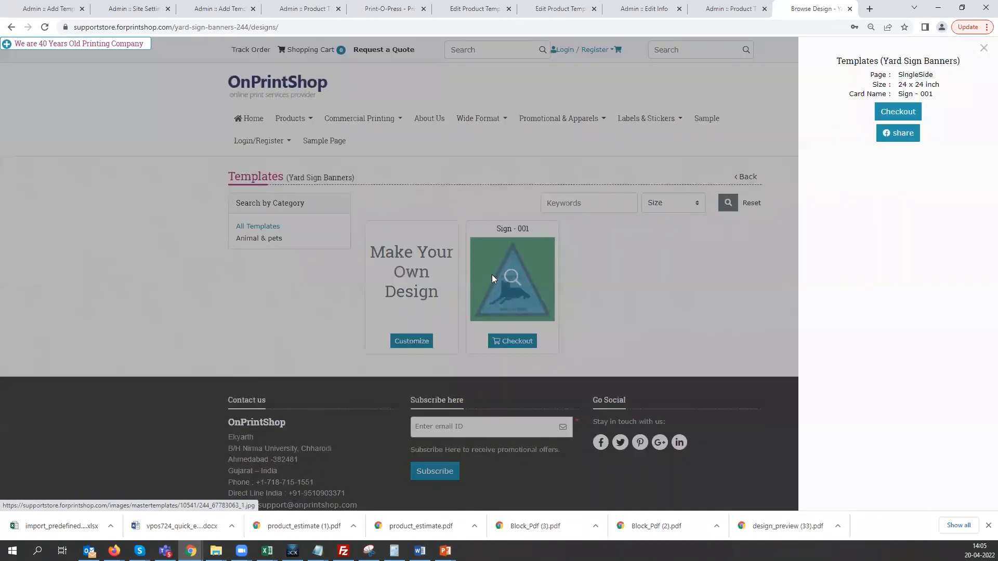
click(985, 50)
click(509, 346)
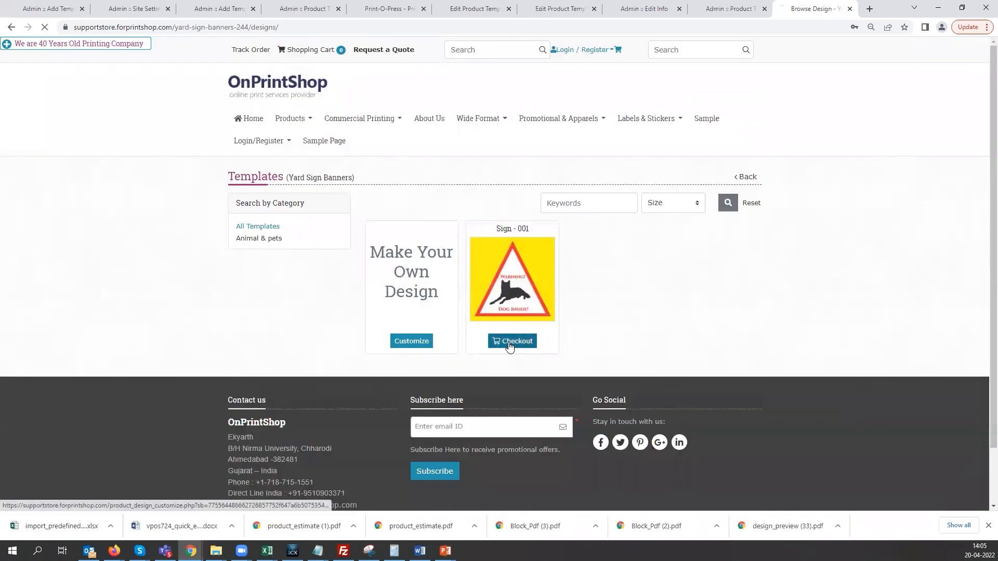